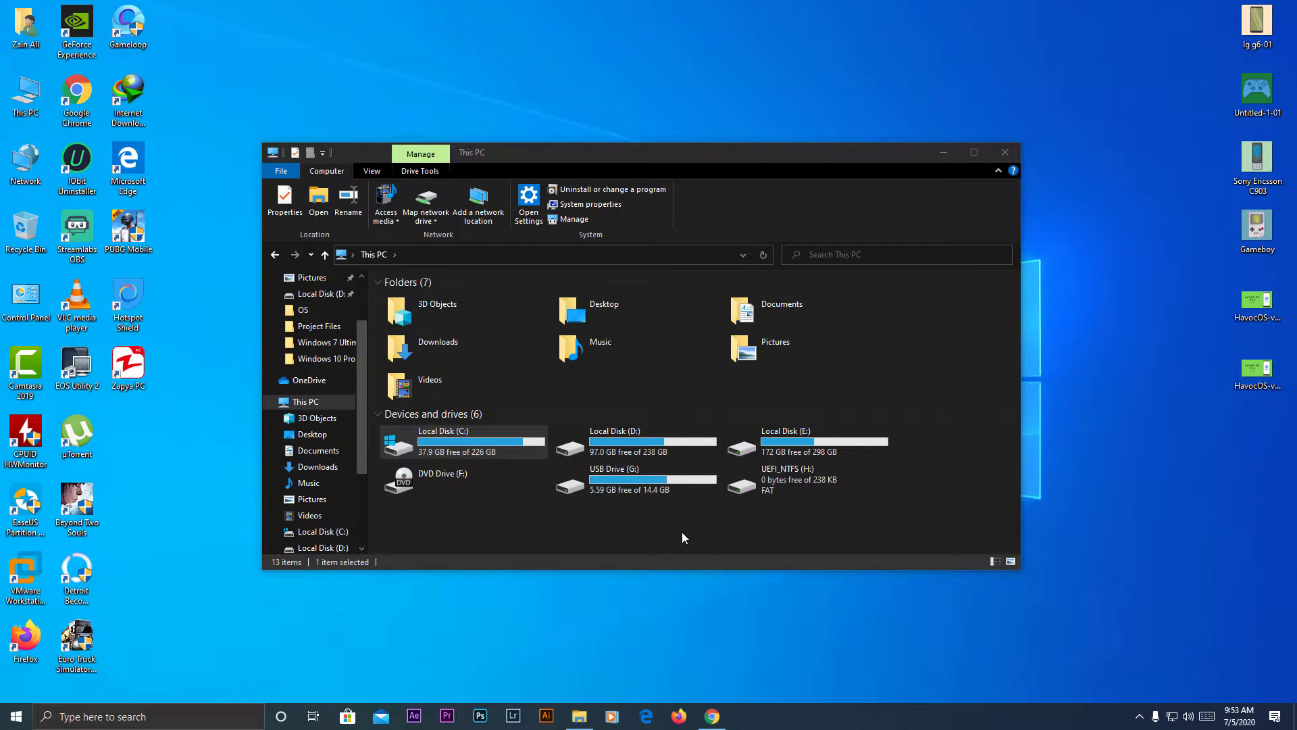
Step: Drag-select USB Drive (G:) and UEFI_NTFS (H:) together in This PC, after several retries
{"action": "left_click_drag", "start_coordinate": [641, 534], "coordinate": [796, 464]}
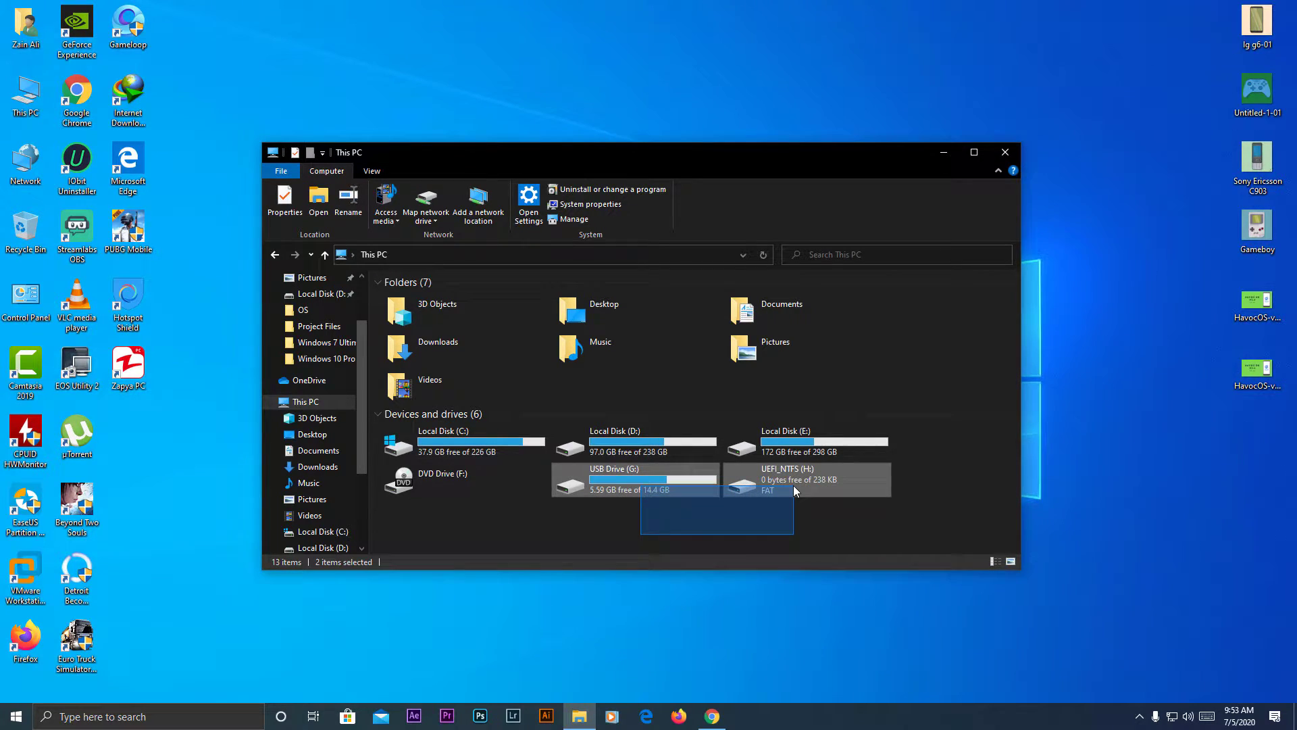
{"action": "left_click_drag", "start_coordinate": [629, 528], "coordinate": [808, 490]}
{"action": "left_click", "coordinate": [806, 517]}
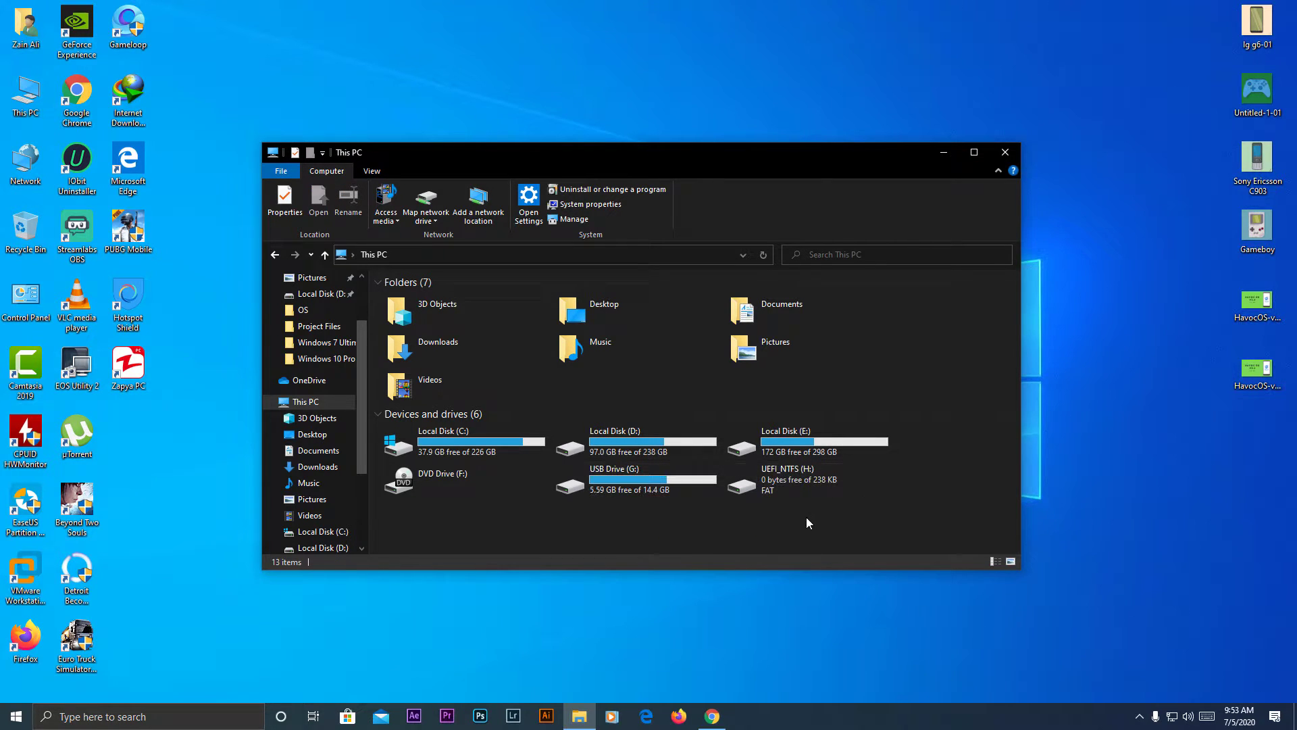
{"action": "left_click_drag", "start_coordinate": [686, 525], "coordinate": [771, 491]}
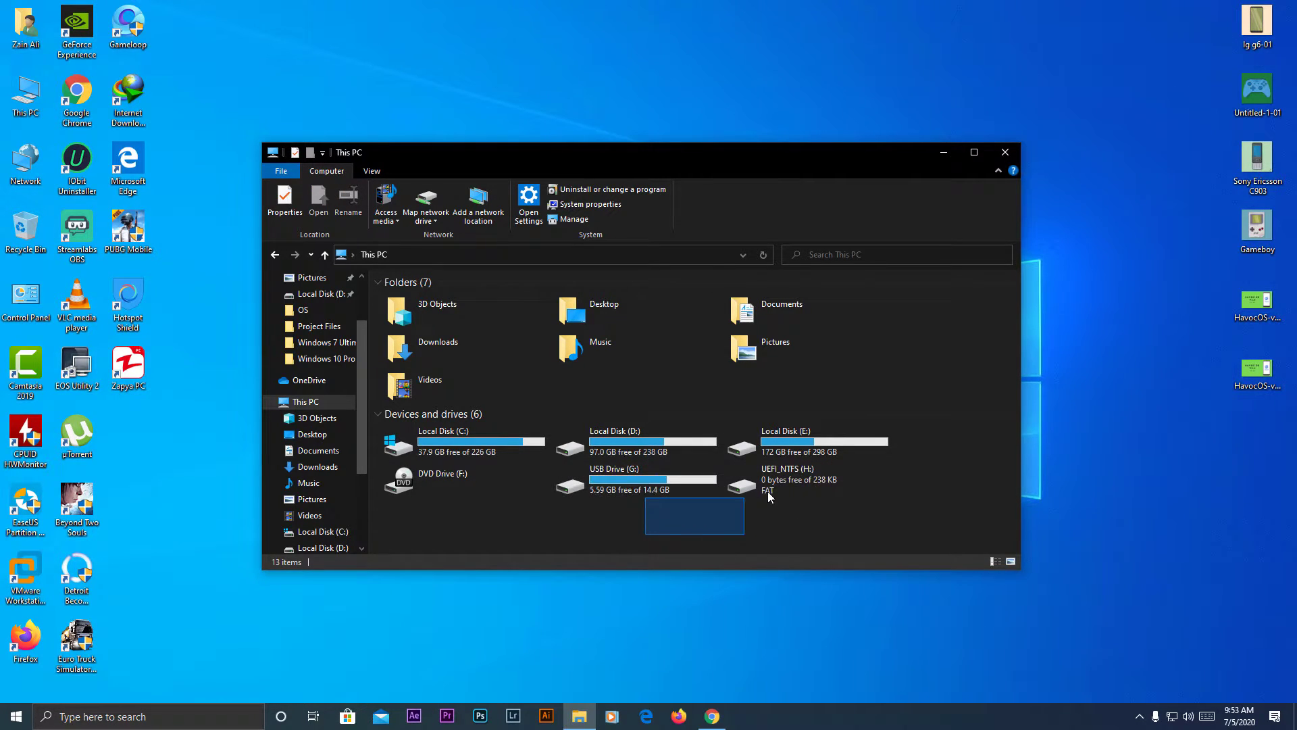
{"action": "left_click", "coordinate": [785, 525]}
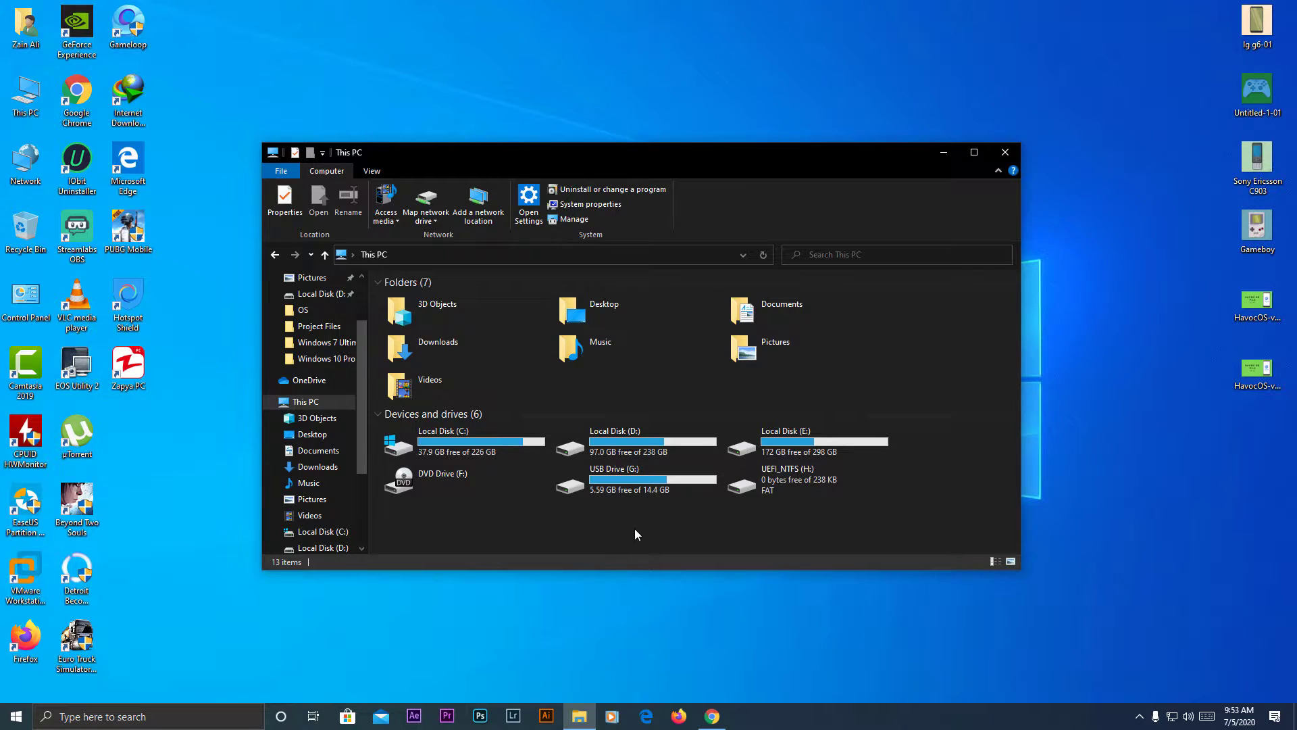
{"action": "left_click_drag", "start_coordinate": [635, 529], "coordinate": [864, 490]}
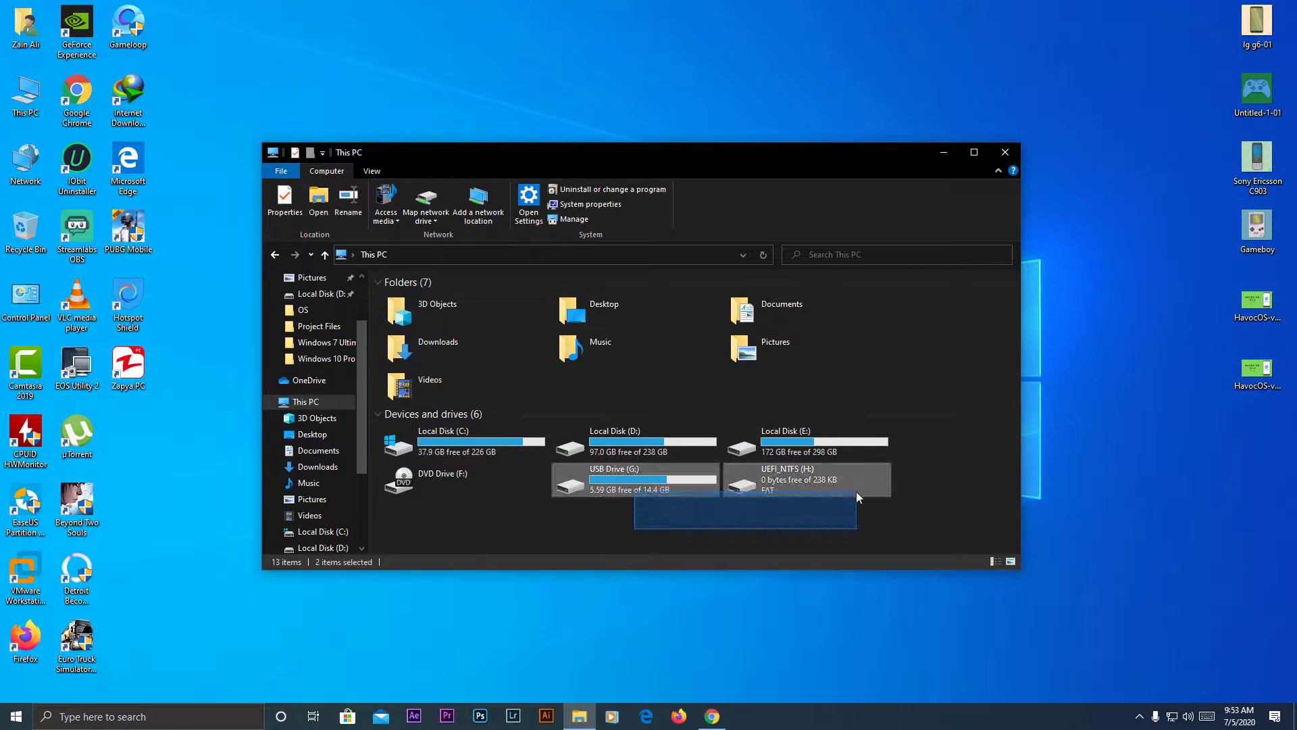
{"action": "left_click", "coordinate": [710, 717]}
{"action": "left_click_drag", "start_coordinate": [373, 193], "coordinate": [510, 189]}
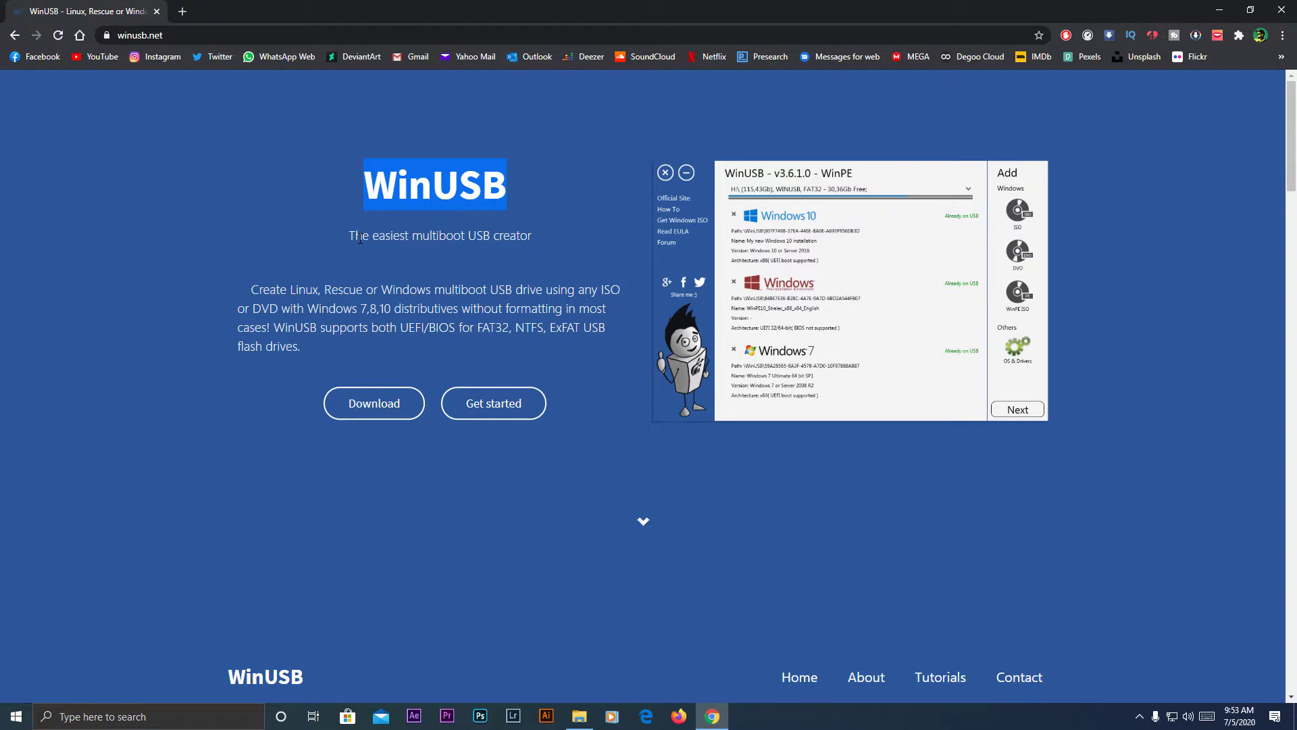
{"action": "left_click", "coordinate": [402, 279]}
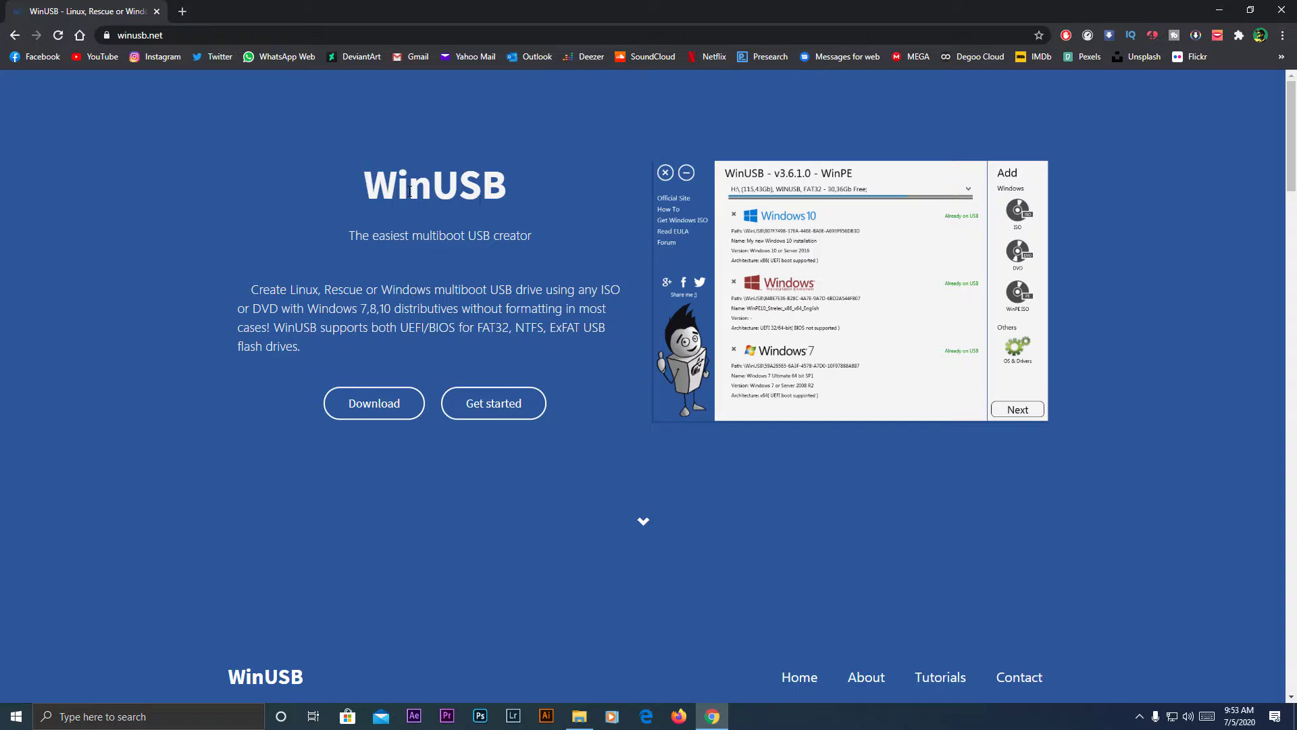
{"action": "mouse_move", "coordinate": [359, 195]}
{"action": "left_mouse_down"}
{"action": "mouse_move", "coordinate": [558, 290]}
{"action": "mouse_move", "coordinate": [608, 326]}
{"action": "mouse_move", "coordinate": [605, 346]}
{"action": "left_mouse_up"}
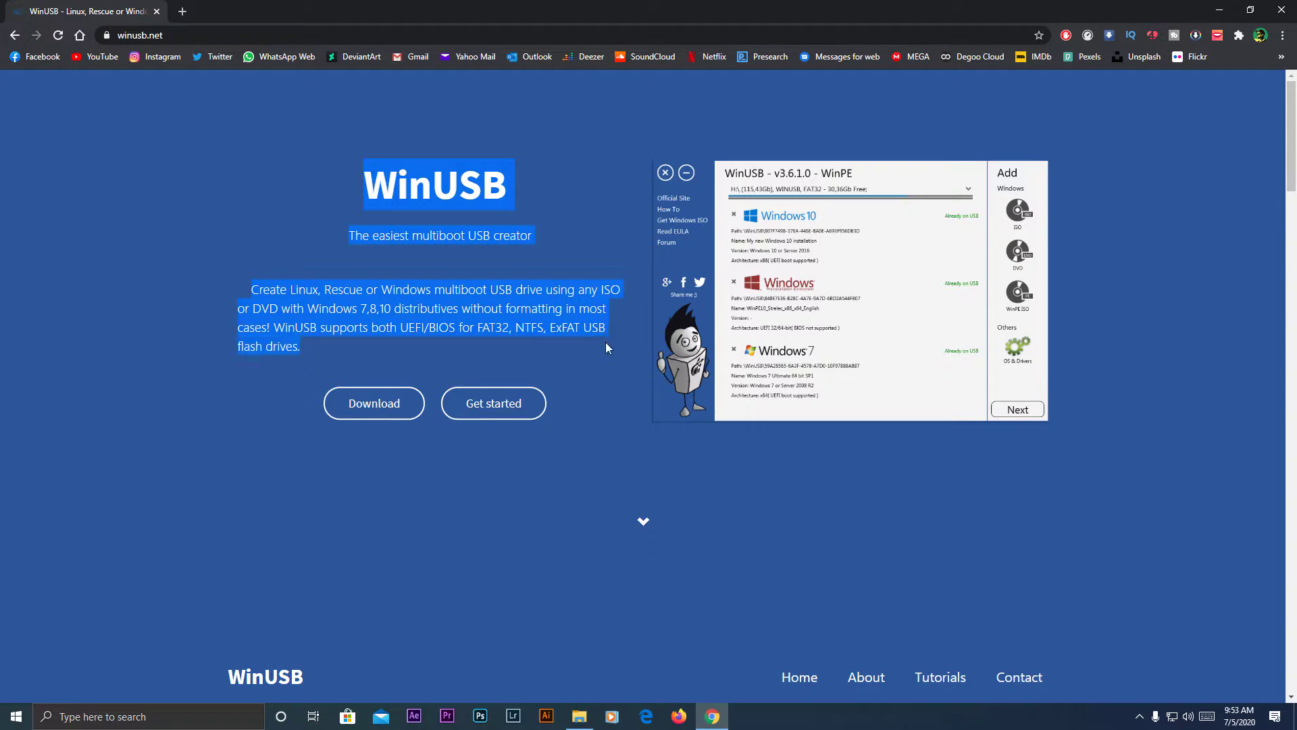
{"action": "left_click", "coordinate": [489, 350]}
{"action": "left_click_drag", "start_coordinate": [362, 183], "coordinate": [550, 327]}
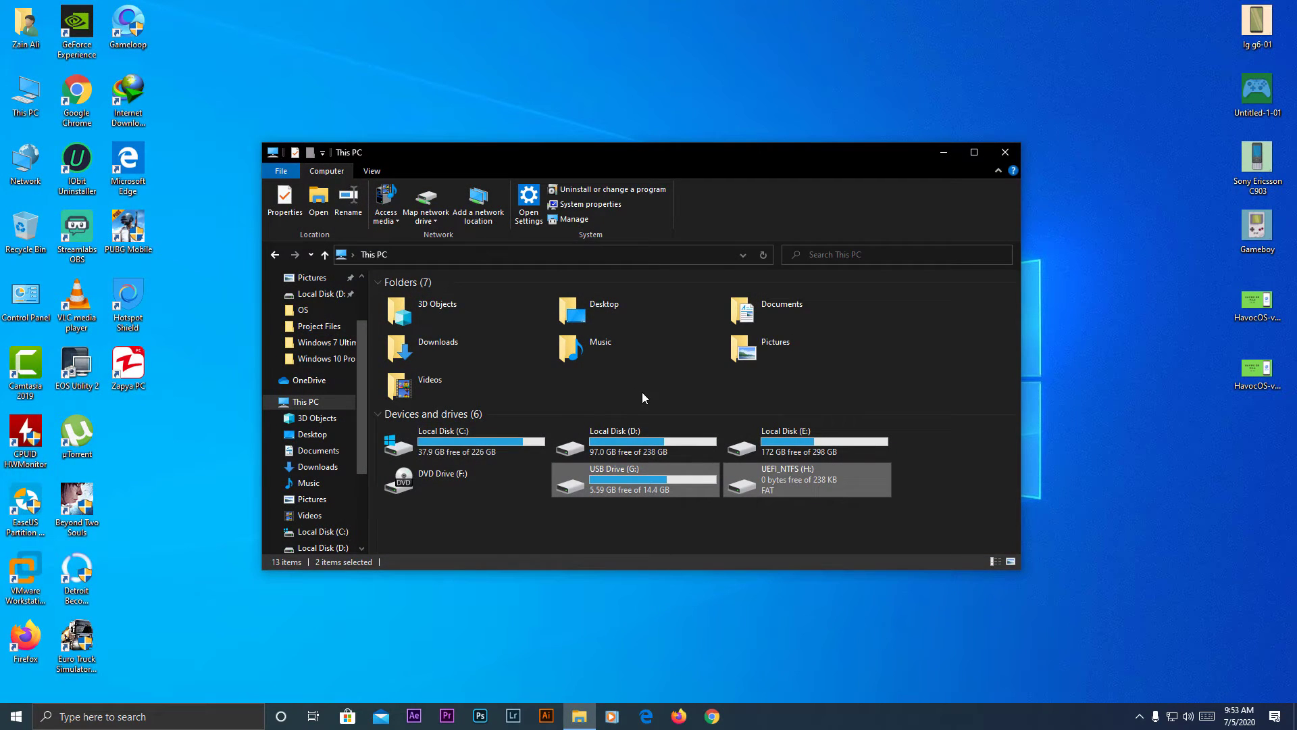
Step: Launch VMware Workstation and minimize the This PC window
{"action": "left_click", "coordinate": [28, 574]}
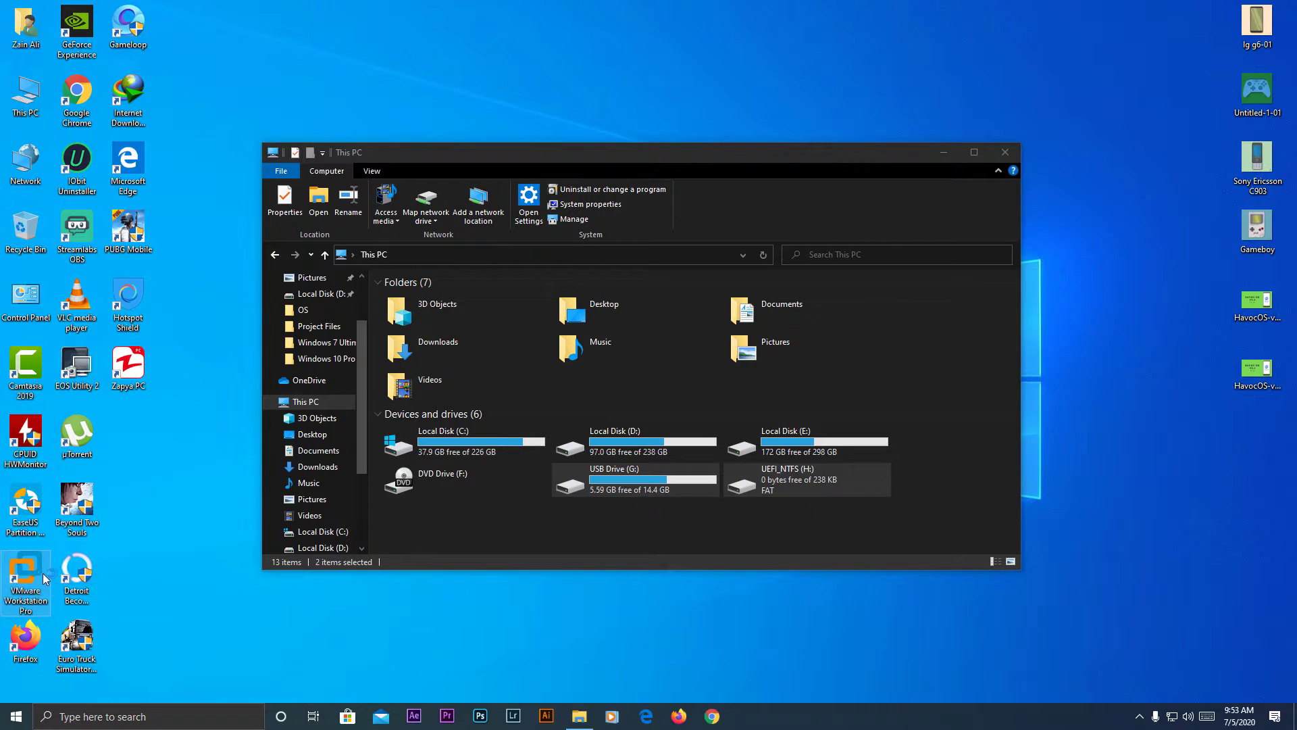
{"action": "left_click_drag", "start_coordinate": [43, 577], "coordinate": [205, 553]}
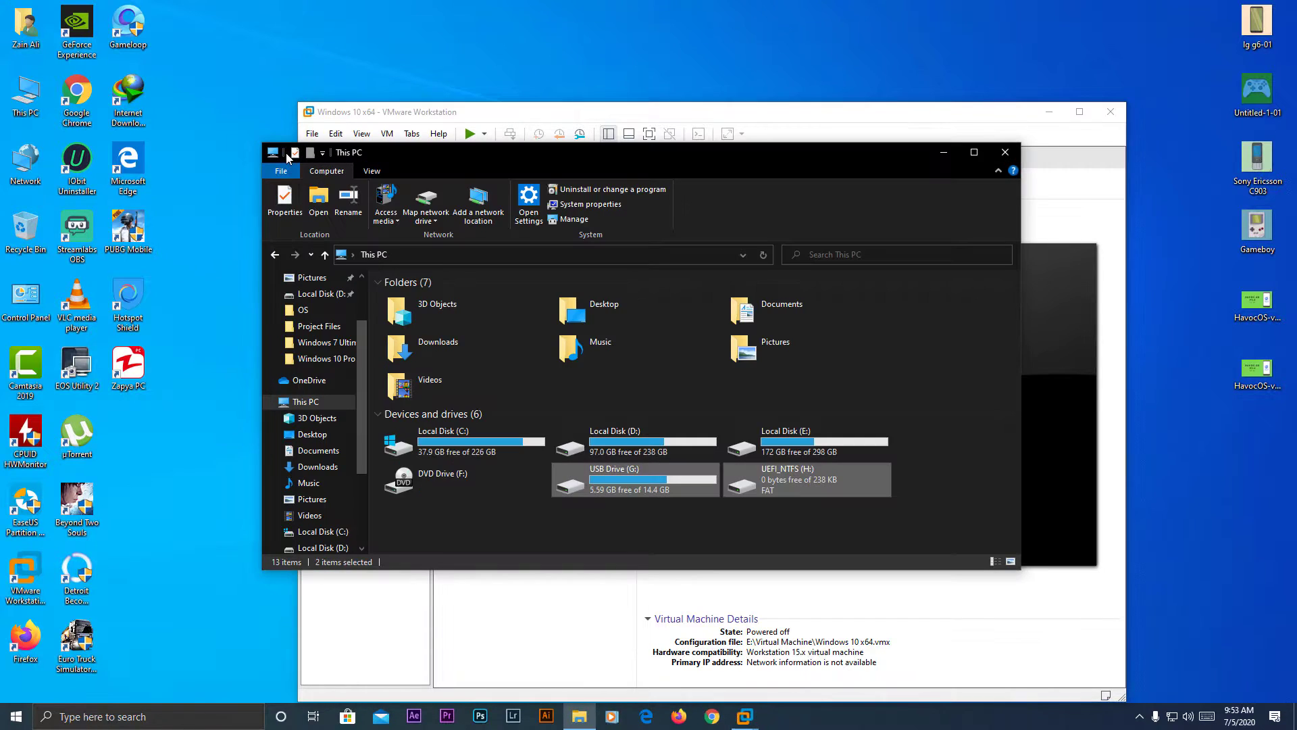
{"action": "left_click", "coordinate": [274, 232]}
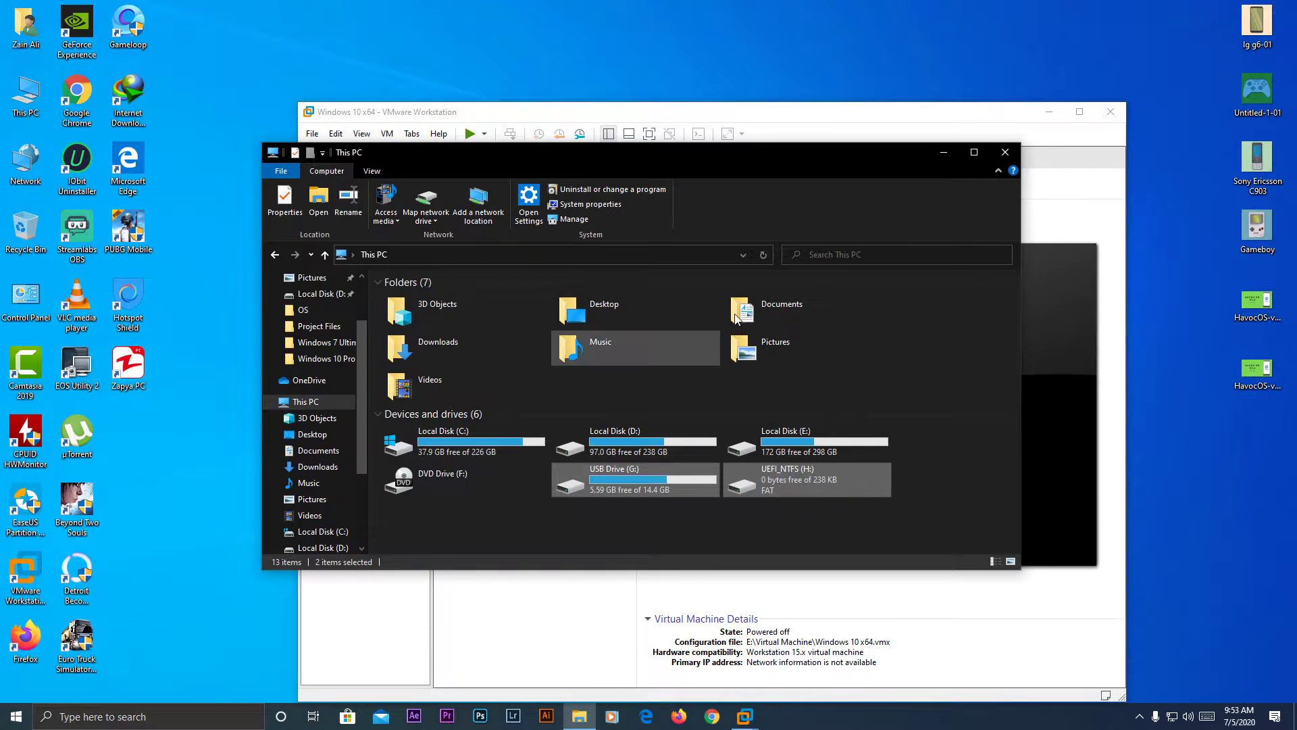
{"action": "left_click", "coordinate": [942, 154]}
{"action": "left_click_drag", "start_coordinate": [717, 119], "coordinate": [680, 65]}
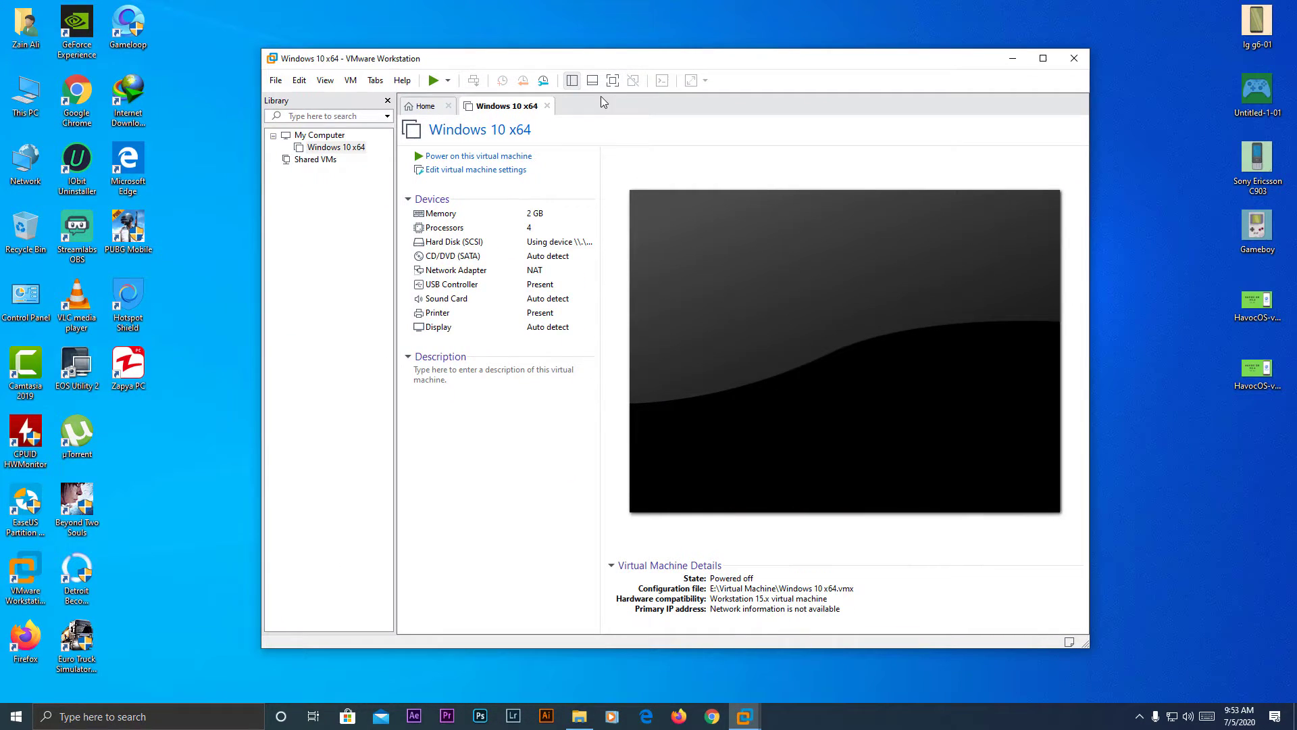
Step: Remove the old Windows 10 x64 machine from the VMware library
{"action": "right_click", "coordinate": [345, 148]}
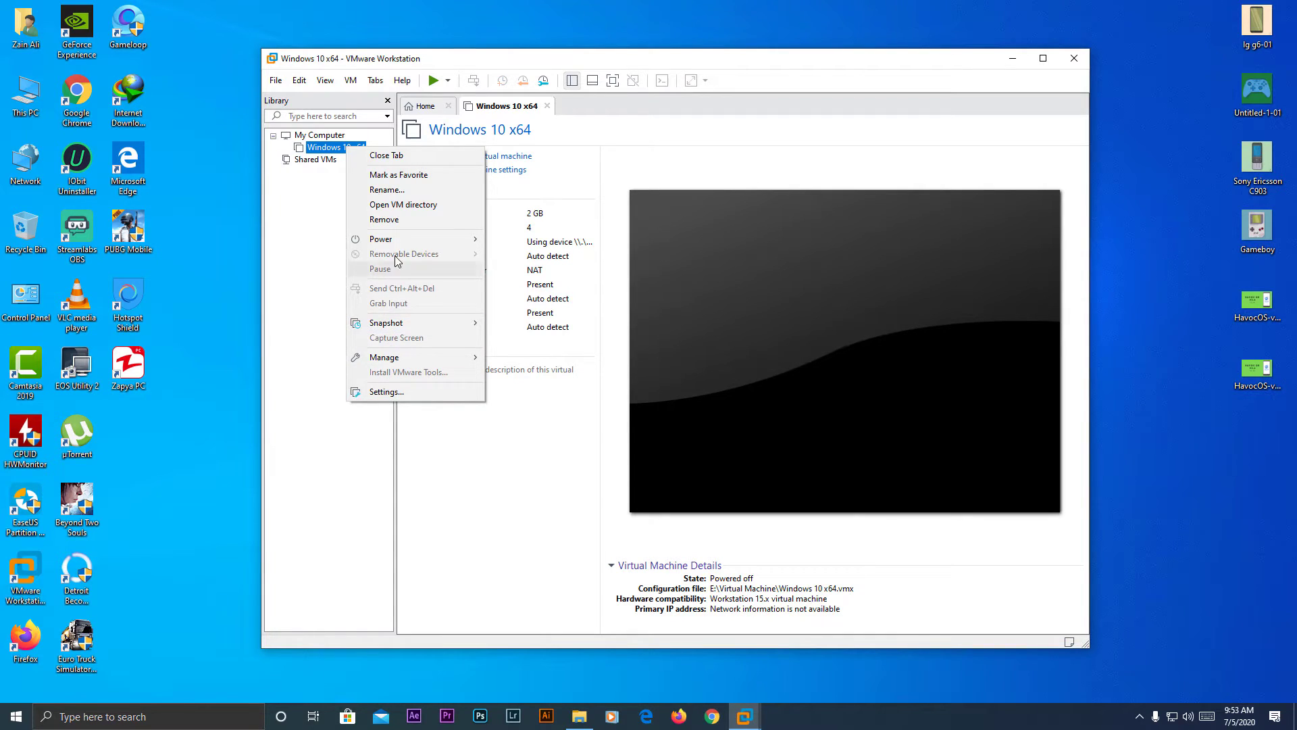
{"action": "left_click", "coordinate": [389, 219]}
{"action": "left_click", "coordinate": [691, 380]}
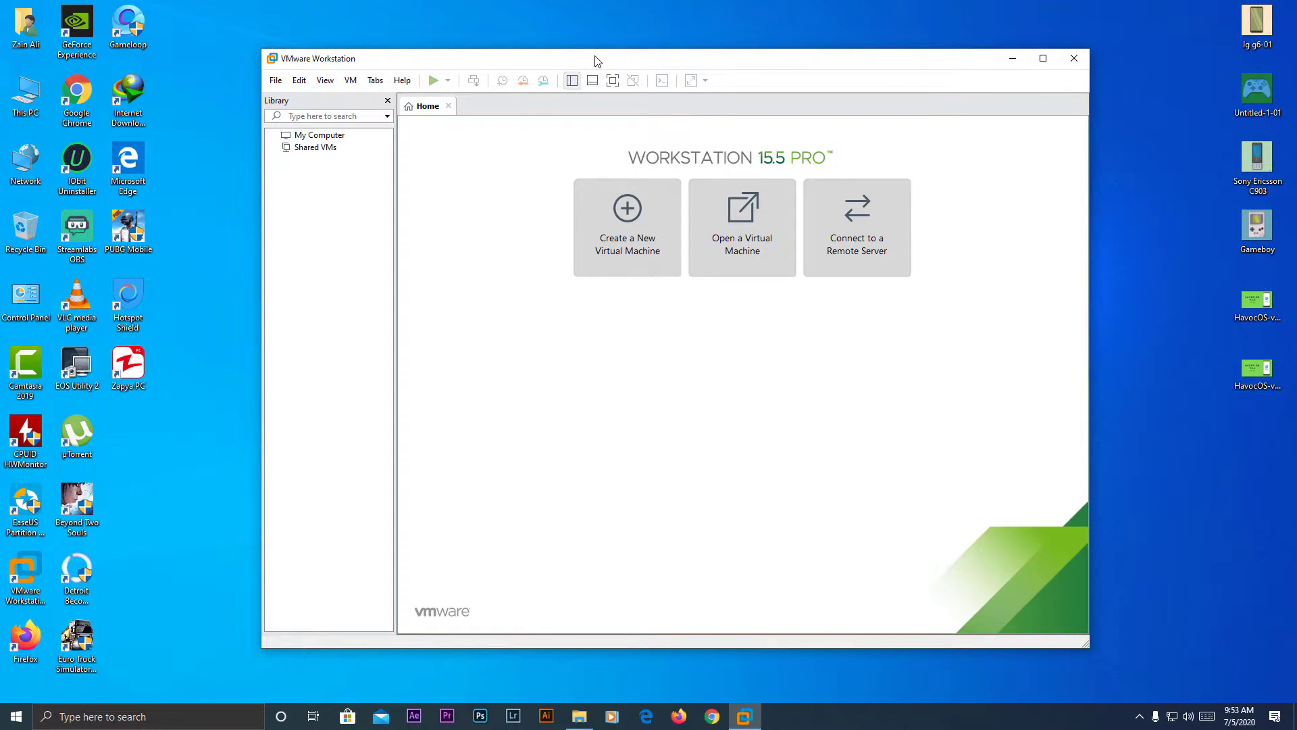
Step: Start the New Virtual Machine wizard with Windows 10 x64 as the guest version
{"action": "left_click_drag", "start_coordinate": [594, 57], "coordinate": [583, 49]}
{"action": "left_click", "coordinate": [623, 227]}
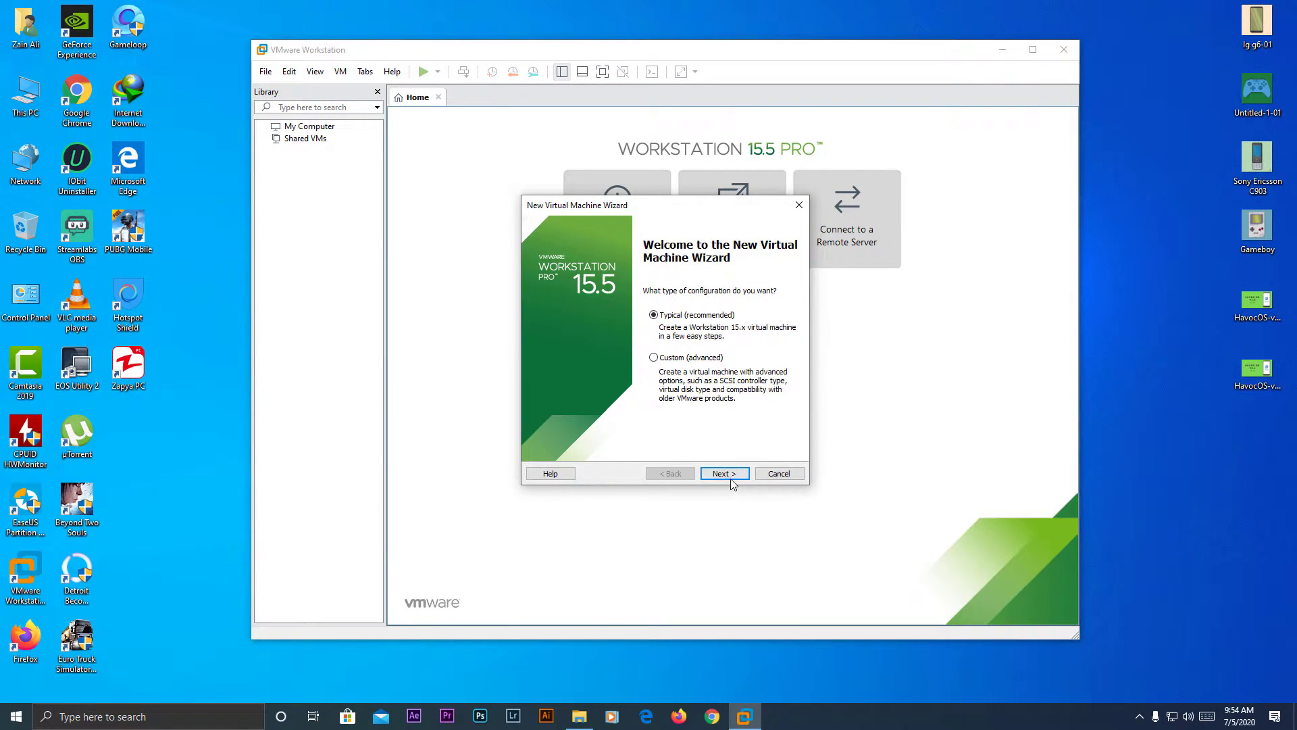
{"action": "left_click", "coordinate": [722, 473]}
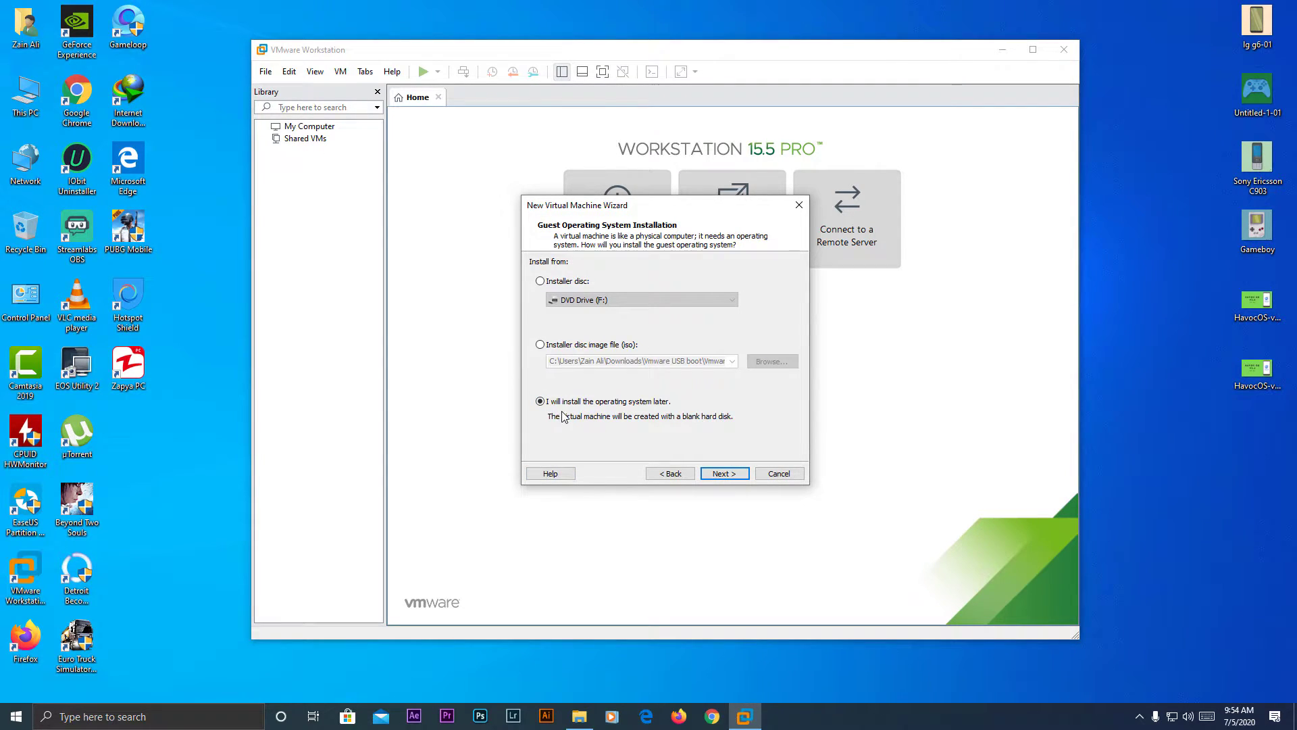
{"action": "left_click", "coordinate": [722, 473]}
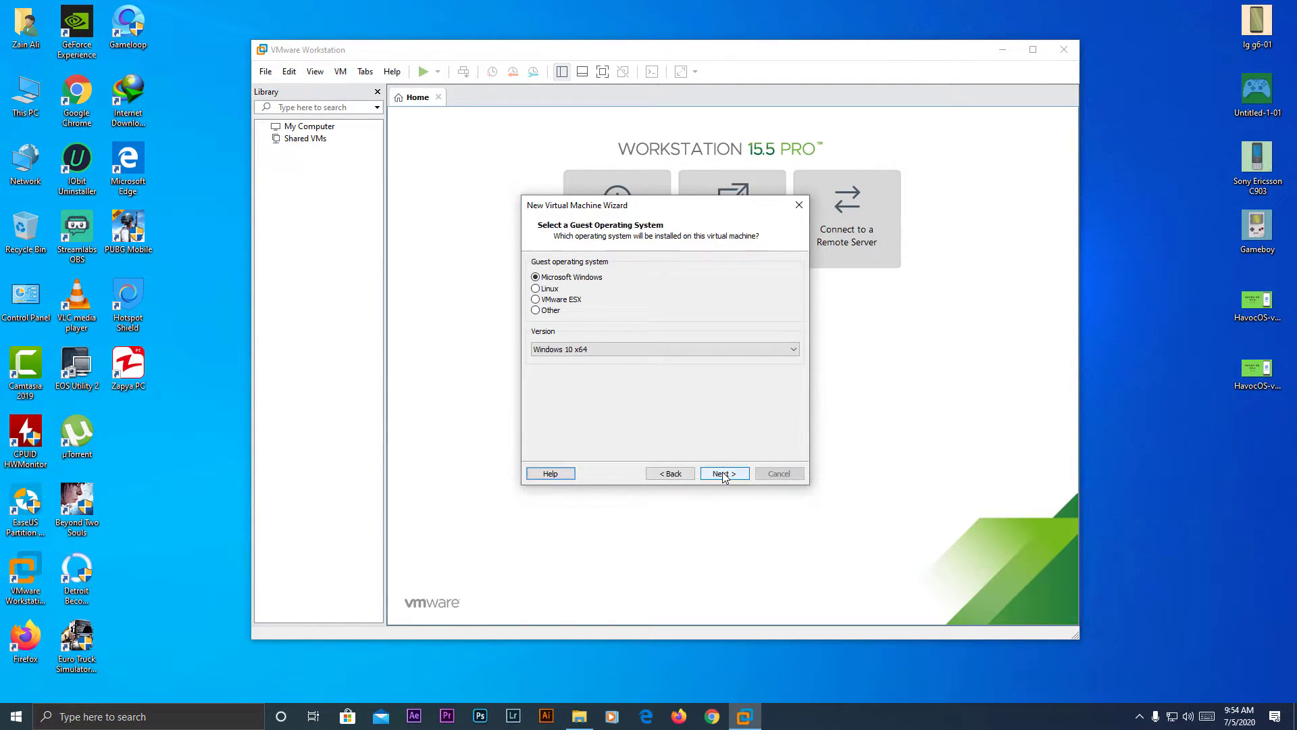
{"action": "left_click_drag", "start_coordinate": [656, 209], "coordinate": [651, 238]}
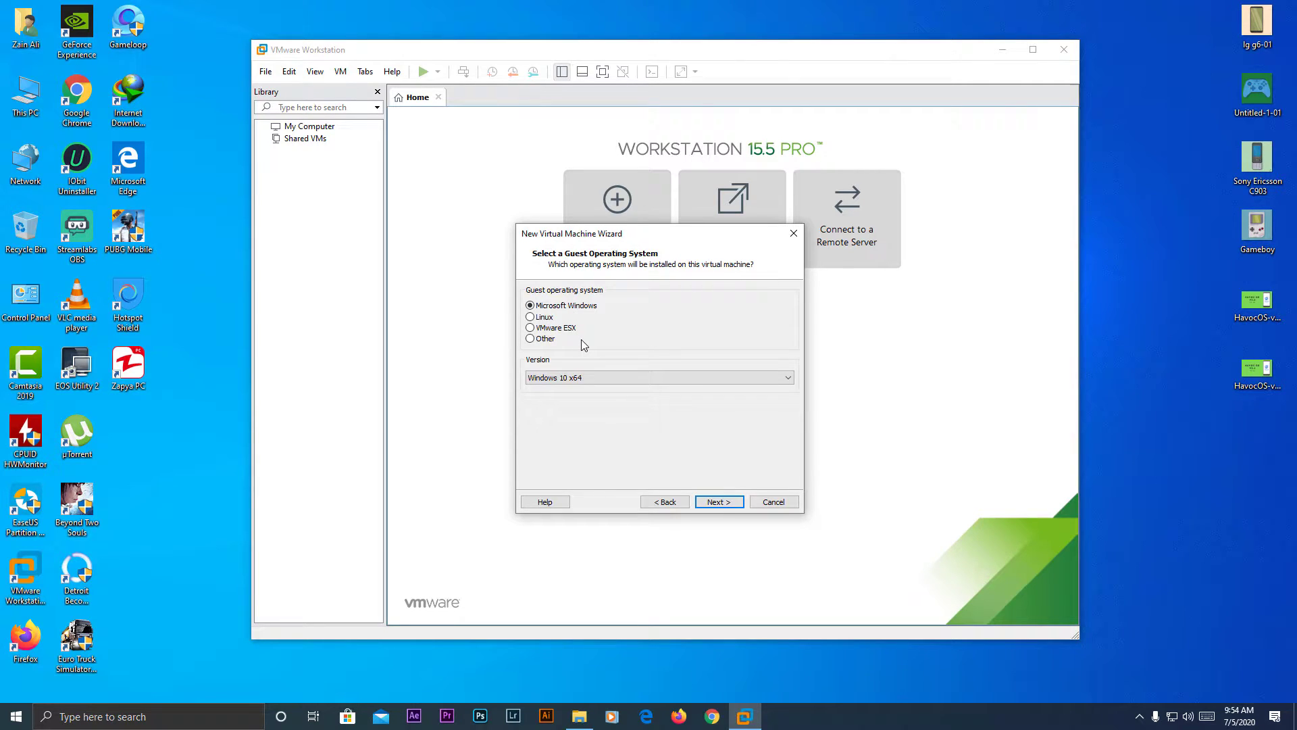
{"action": "left_click_drag", "start_coordinate": [615, 235], "coordinate": [602, 230]}
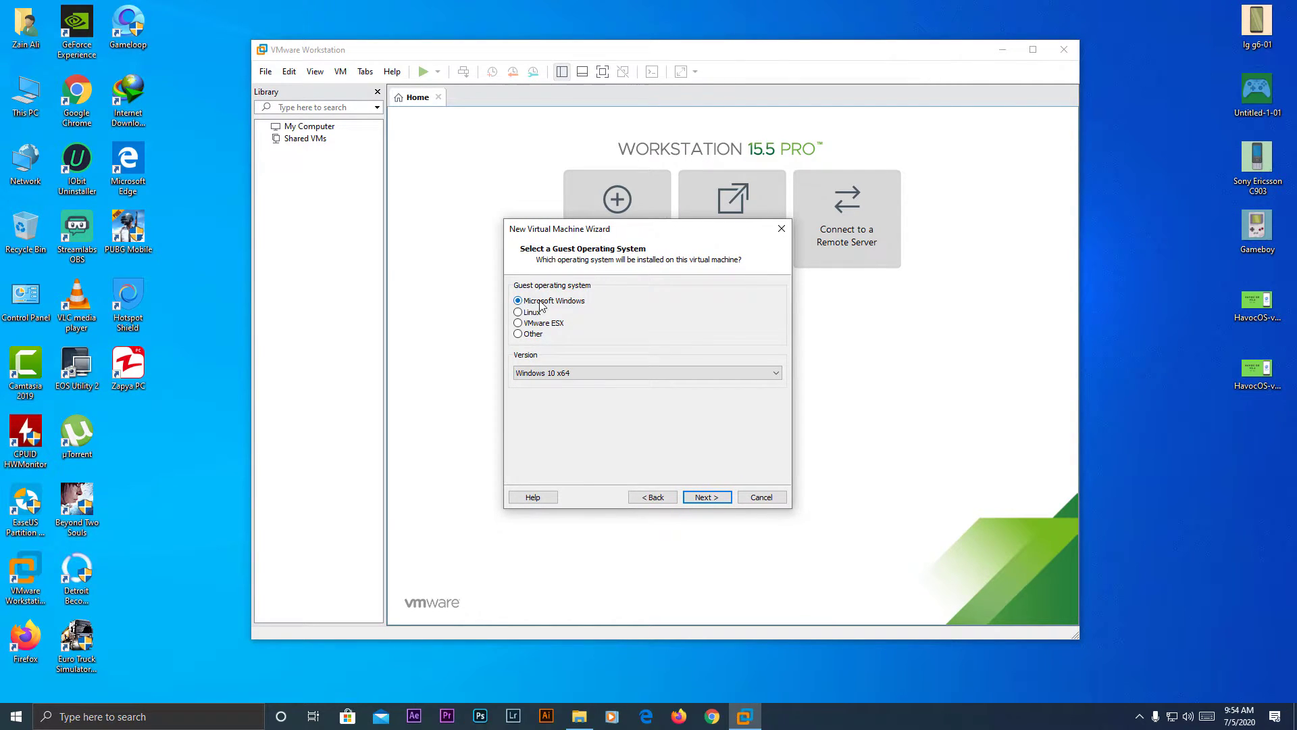
{"action": "left_click", "coordinate": [565, 375]}
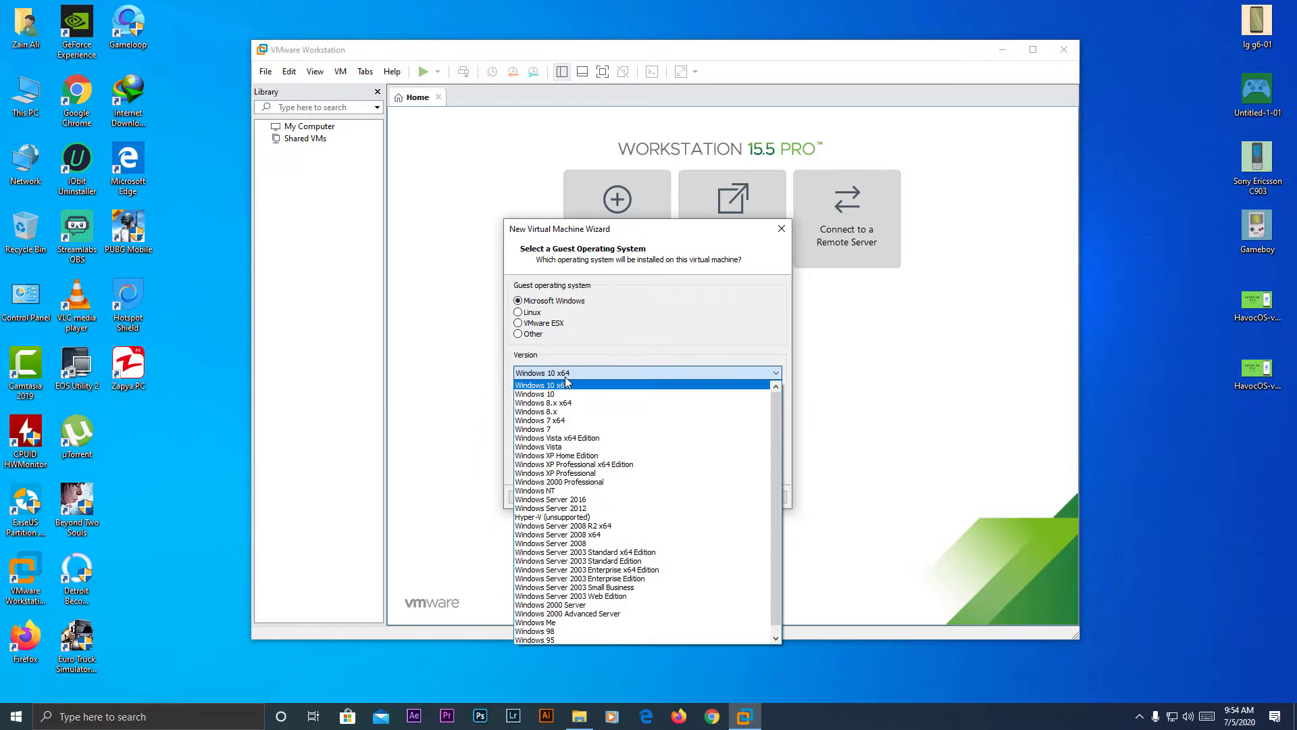
{"action": "left_click", "coordinate": [709, 495]}
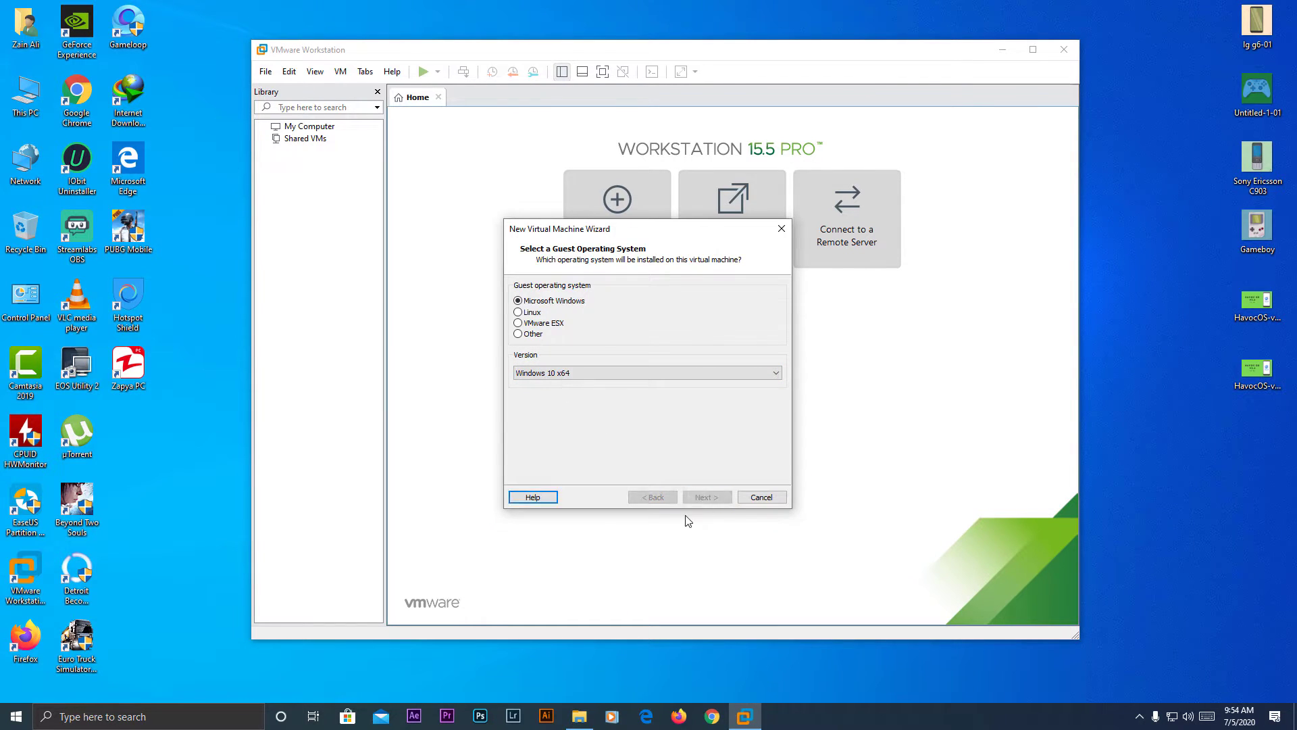
{"action": "left_click", "coordinate": [604, 302]}
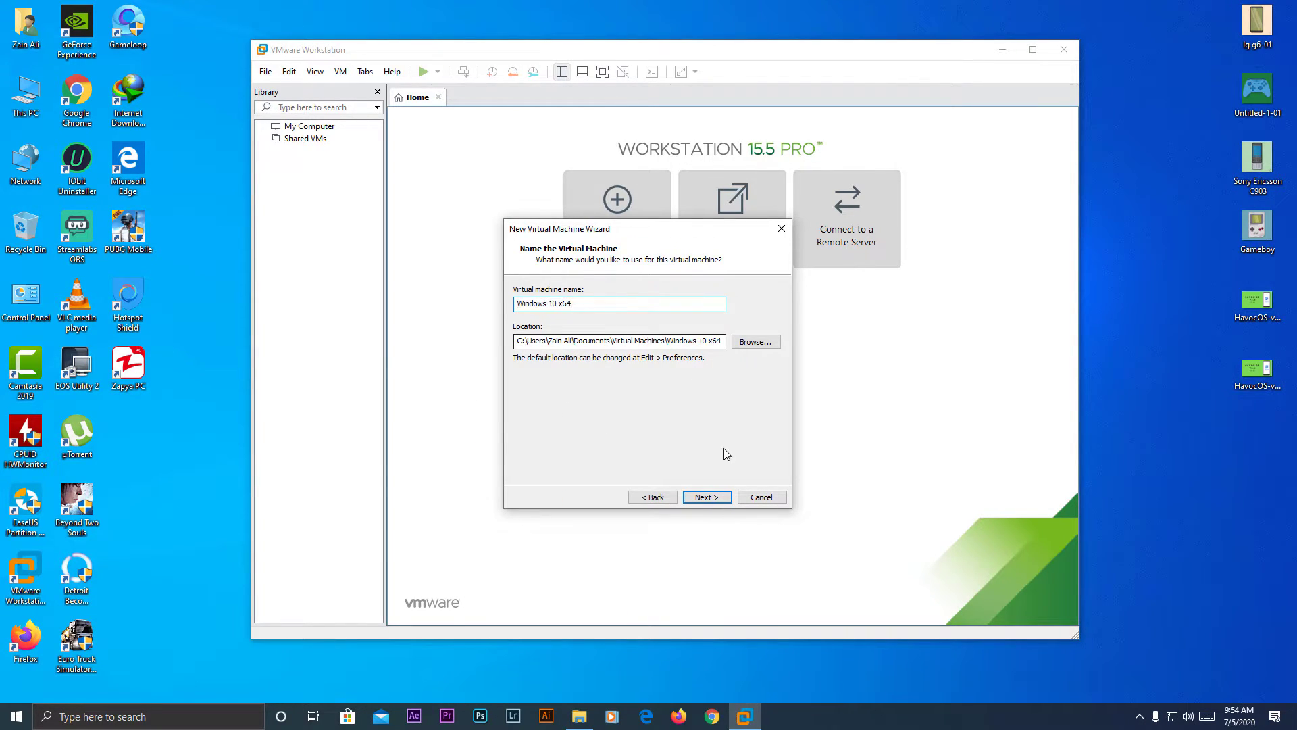
Step: Set the VM location to E:\Virtual Machine after a DVD Drive (F:) error
{"action": "left_click", "coordinate": [752, 343]}
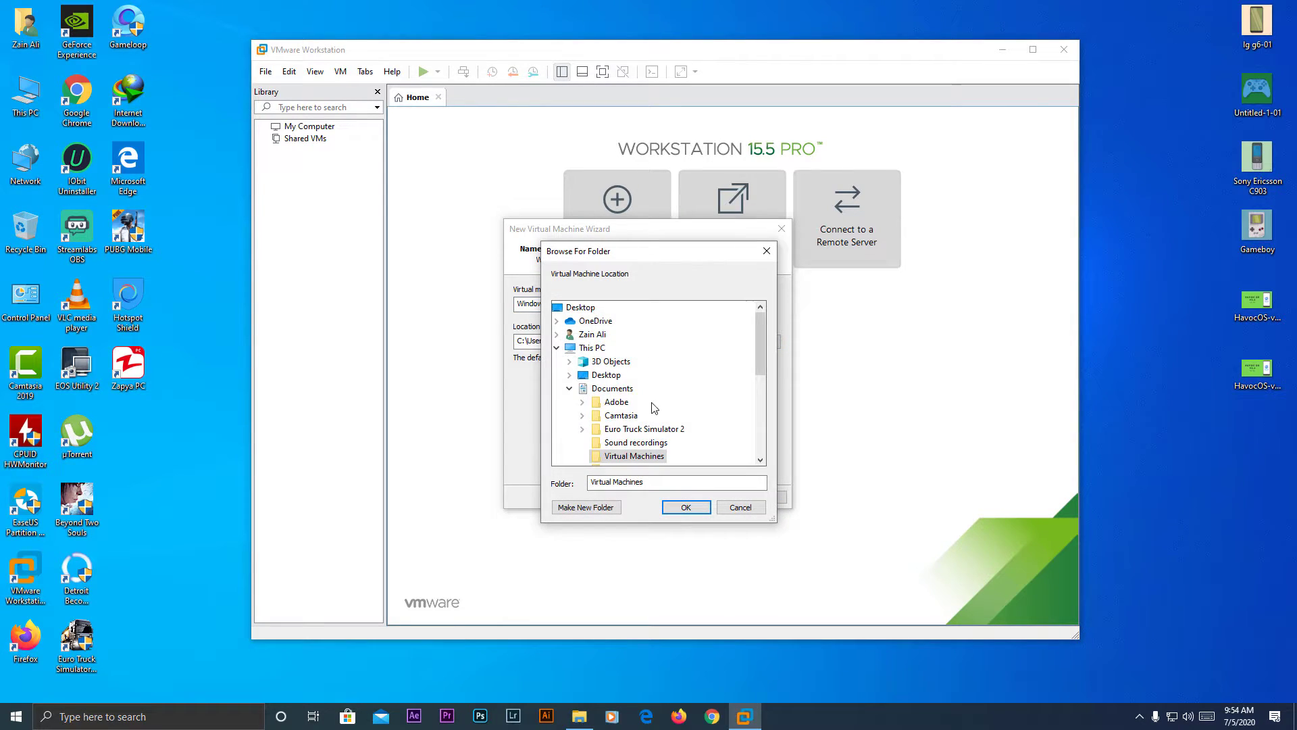
{"action": "scroll", "coordinate": [654, 411], "scroll_direction": "down", "scroll_amount": 5}
{"action": "left_click", "coordinate": [614, 373]}
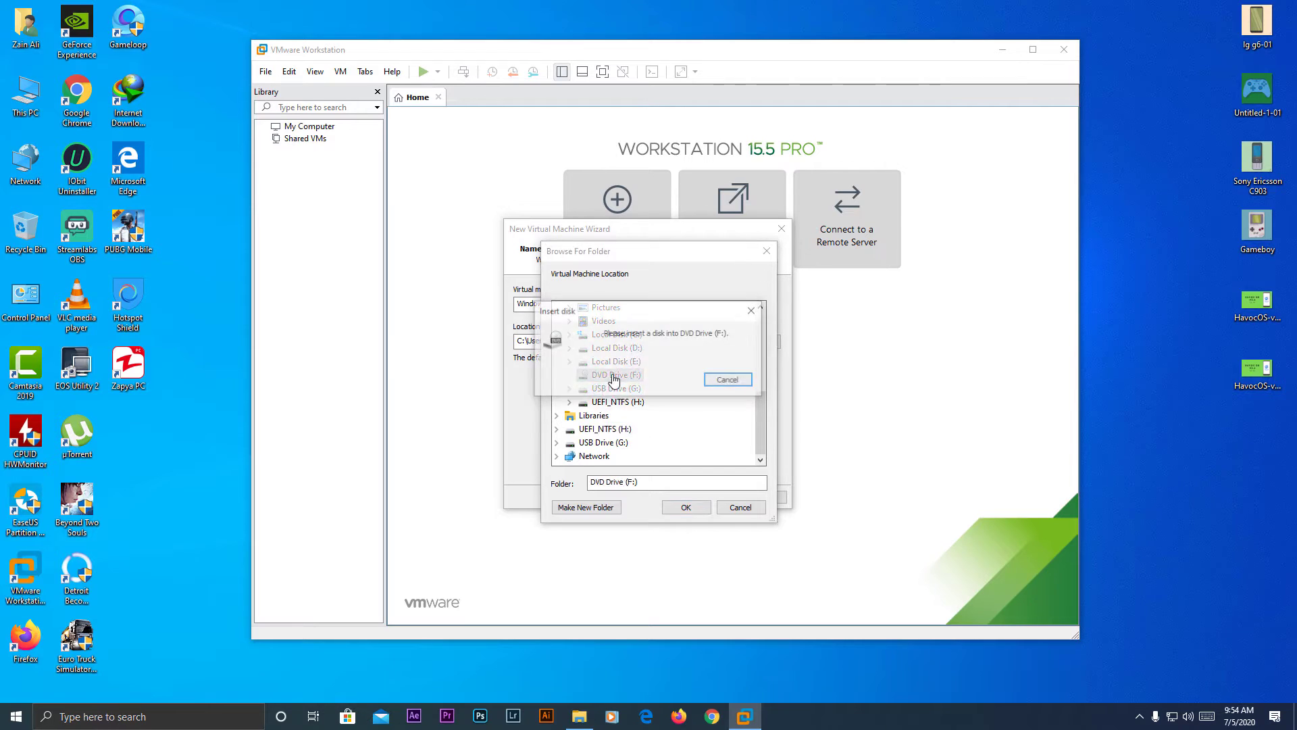
{"action": "key", "text": "Return"}
{"action": "double_click", "coordinate": [618, 361]}
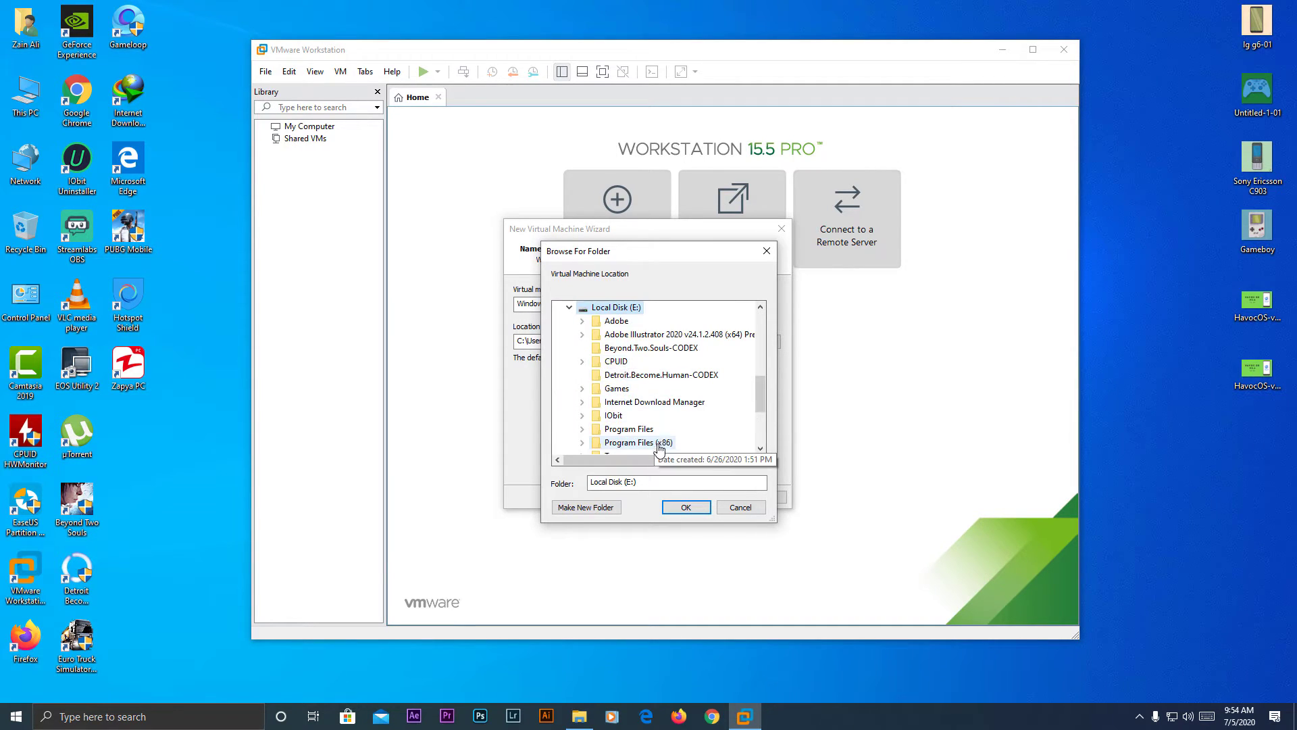
{"action": "scroll", "coordinate": [666, 429], "scroll_direction": "down", "scroll_amount": 3}
{"action": "left_click", "coordinate": [638, 349]}
{"action": "left_click", "coordinate": [686, 507]}
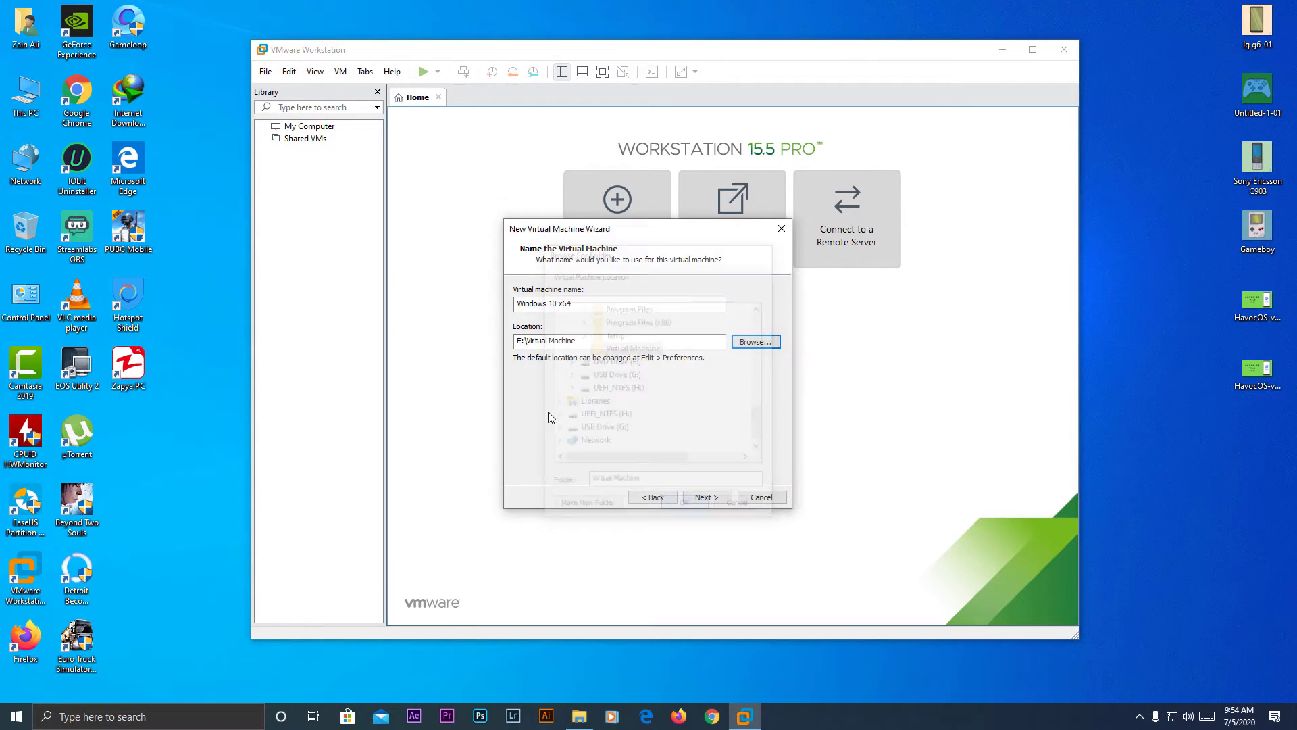
{"action": "left_click", "coordinate": [708, 497]}
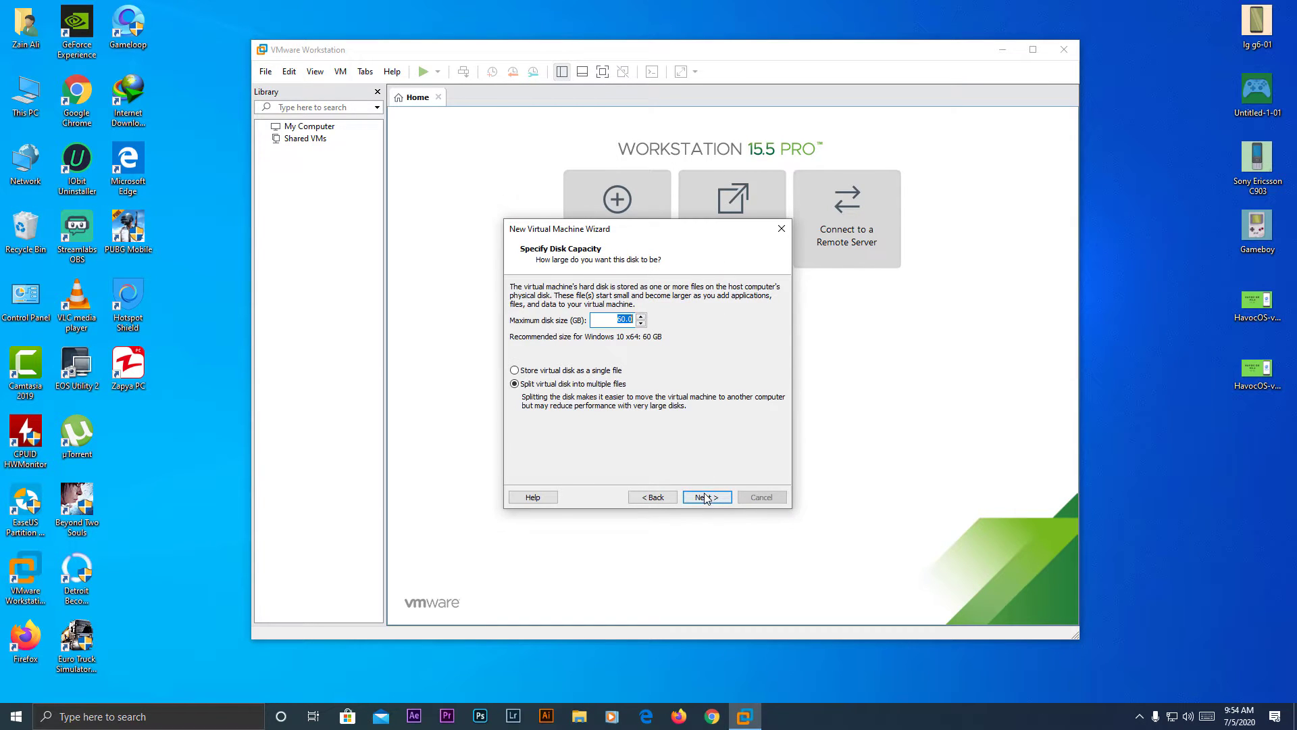
Step: Empty the desktop Recycle Bin, permanently deleting its 7 items
{"action": "right_click", "coordinate": [22, 221]}
{"action": "left_click", "coordinate": [82, 239]}
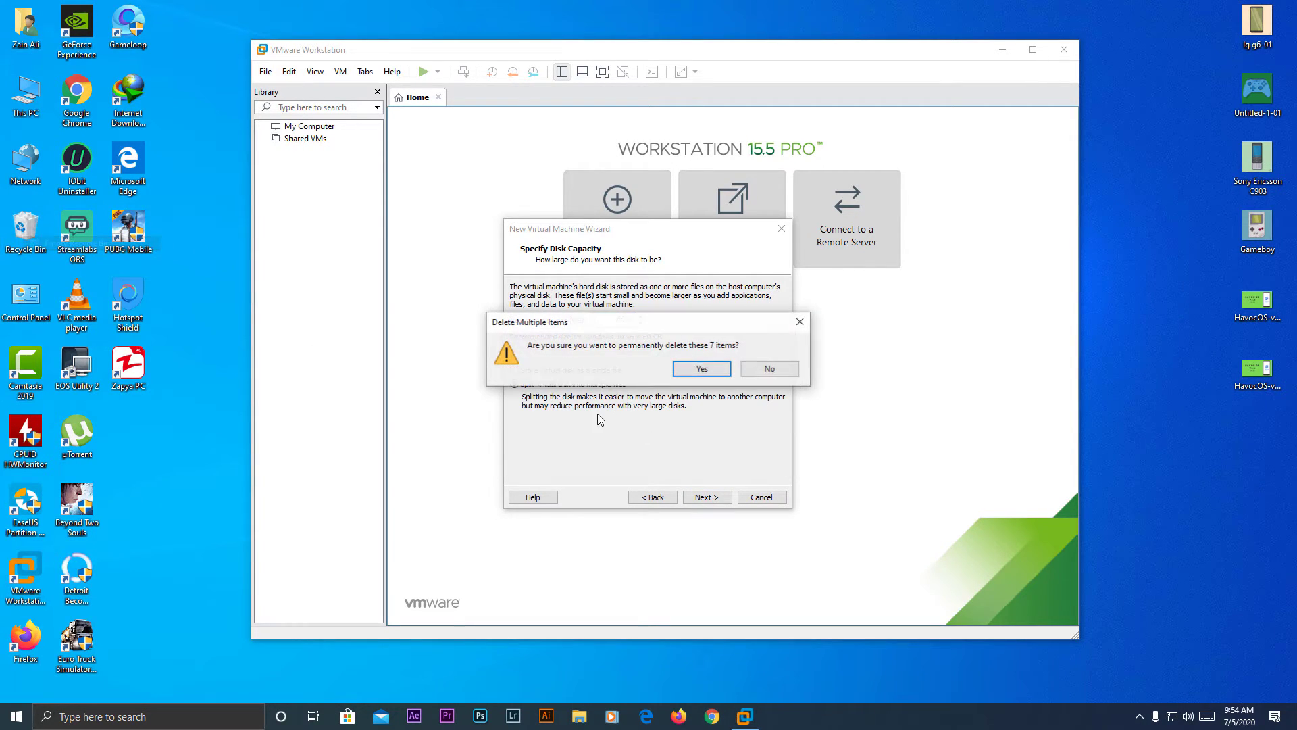
{"action": "left_click", "coordinate": [695, 369]}
Step: Split the 60 GB virtual disk into multiple files and create the VM
{"action": "left_click", "coordinate": [552, 371]}
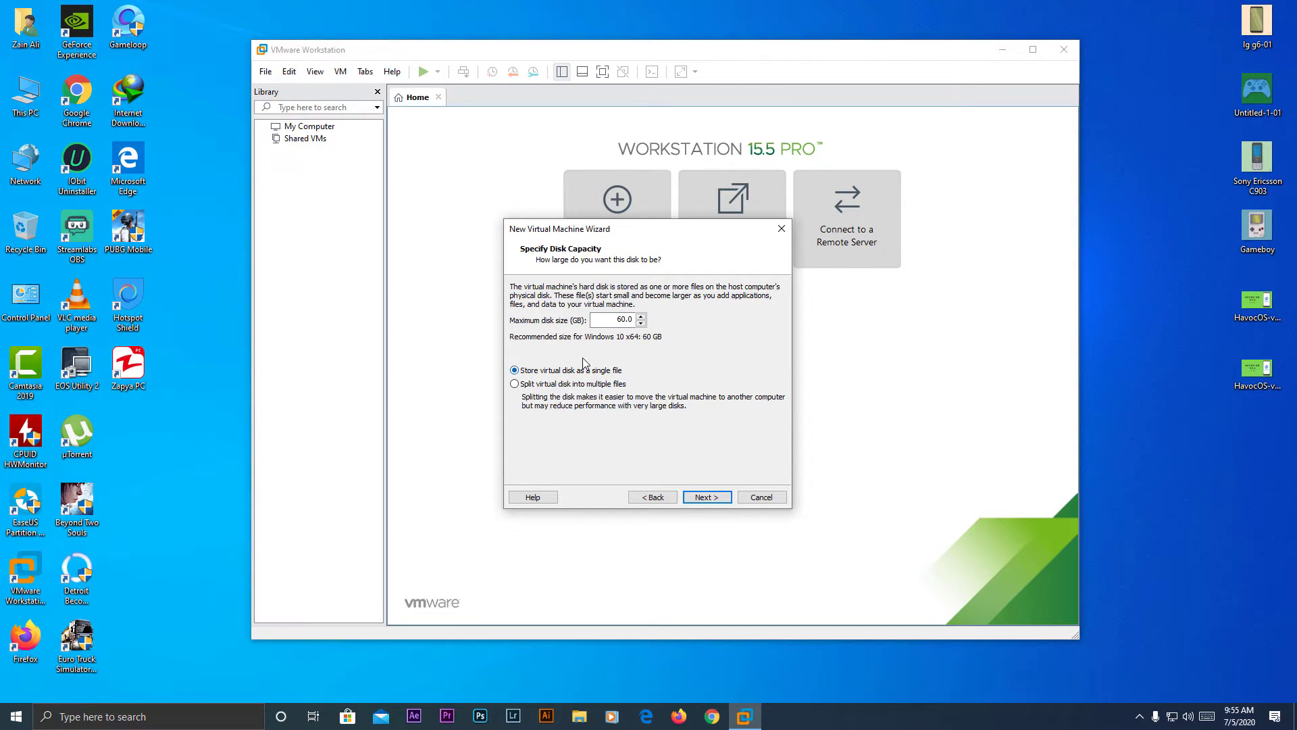
{"action": "left_click", "coordinate": [556, 385]}
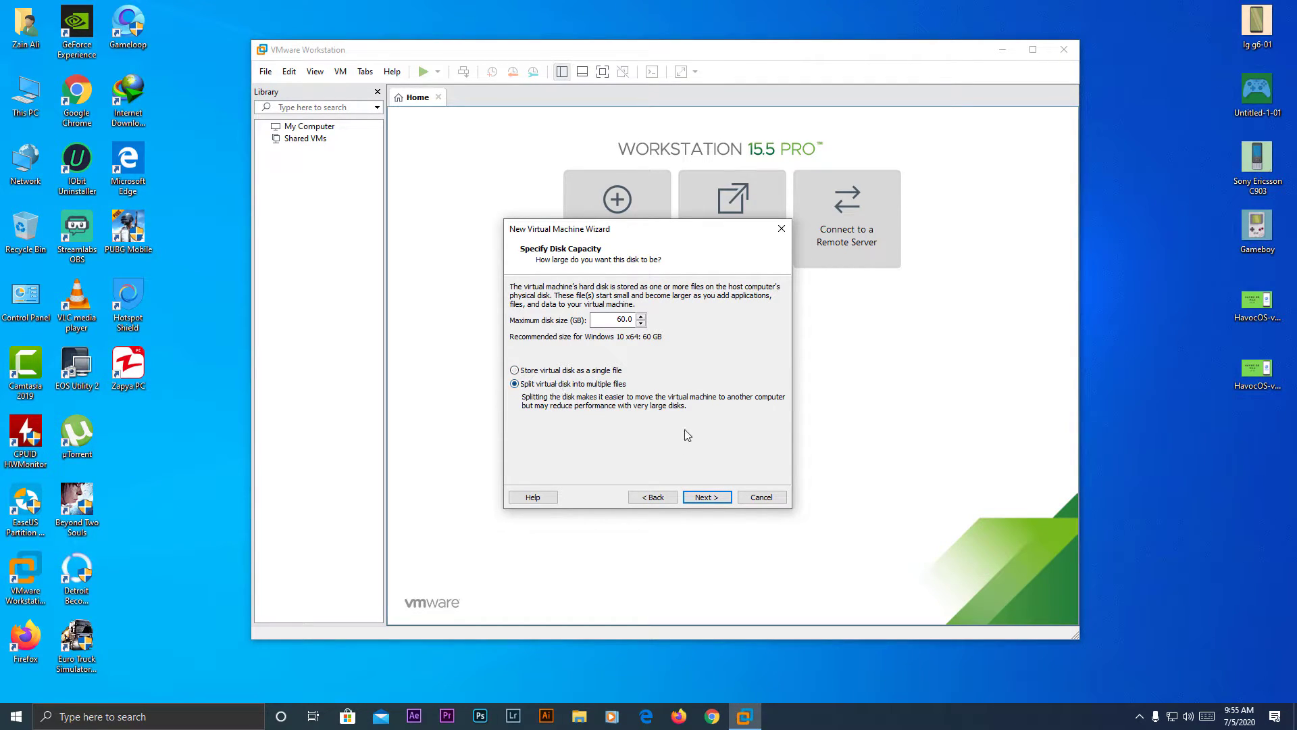
{"action": "left_click", "coordinate": [715, 497]}
{"action": "left_click", "coordinate": [704, 499]}
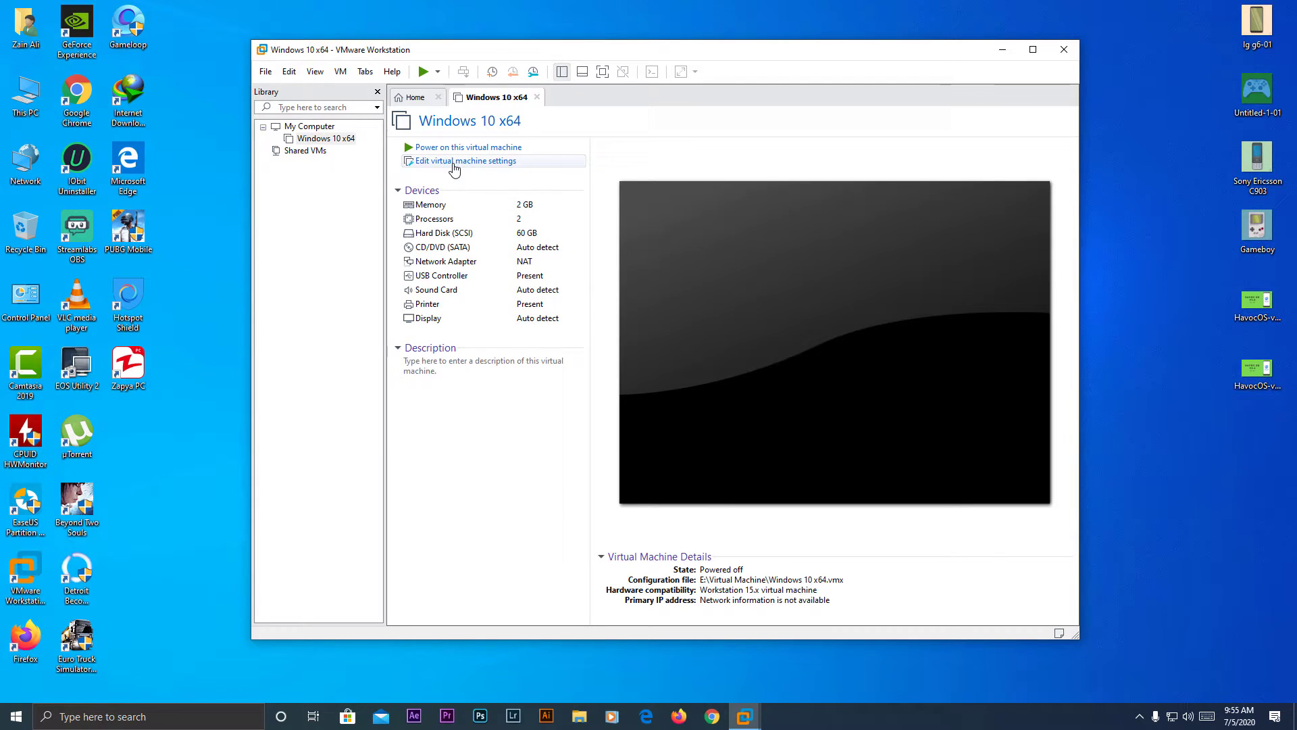
Step: Remove the 60 GB Hard Disk (SCSI) from the VM settings
{"action": "left_click", "coordinate": [467, 164]}
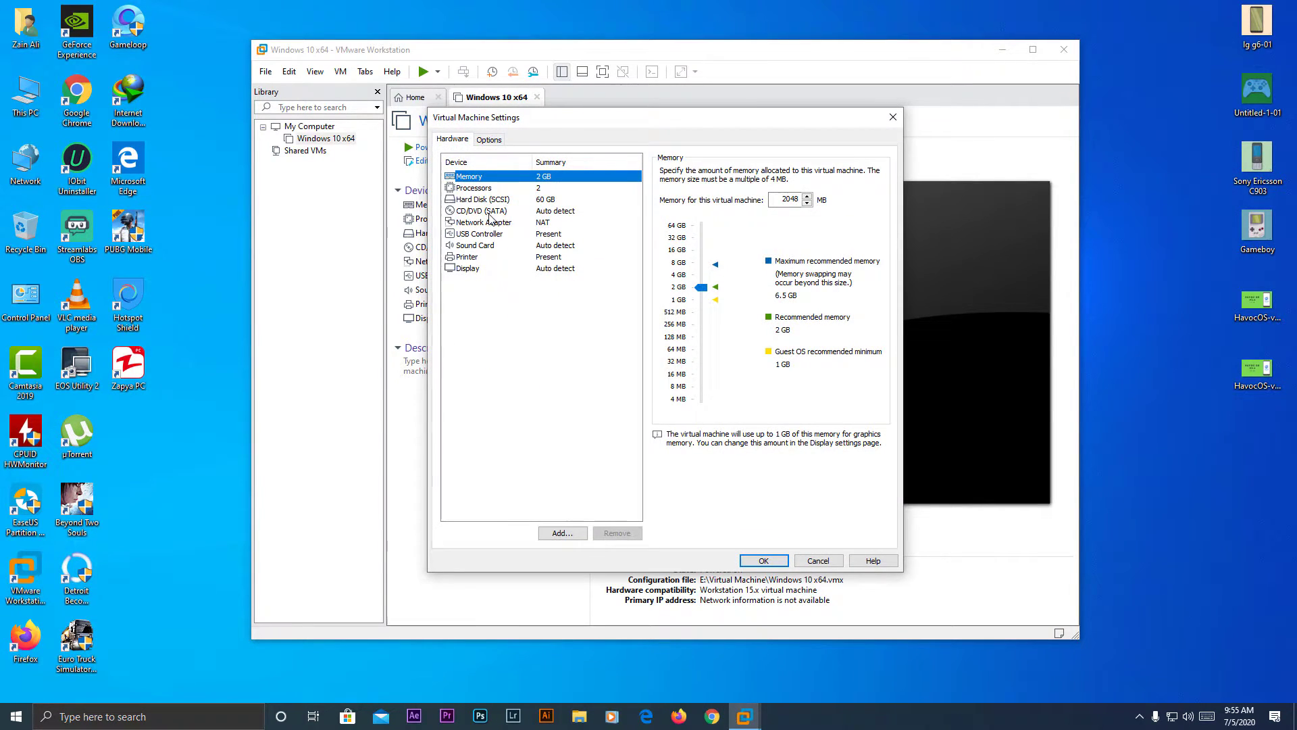
{"action": "left_click", "coordinate": [476, 201]}
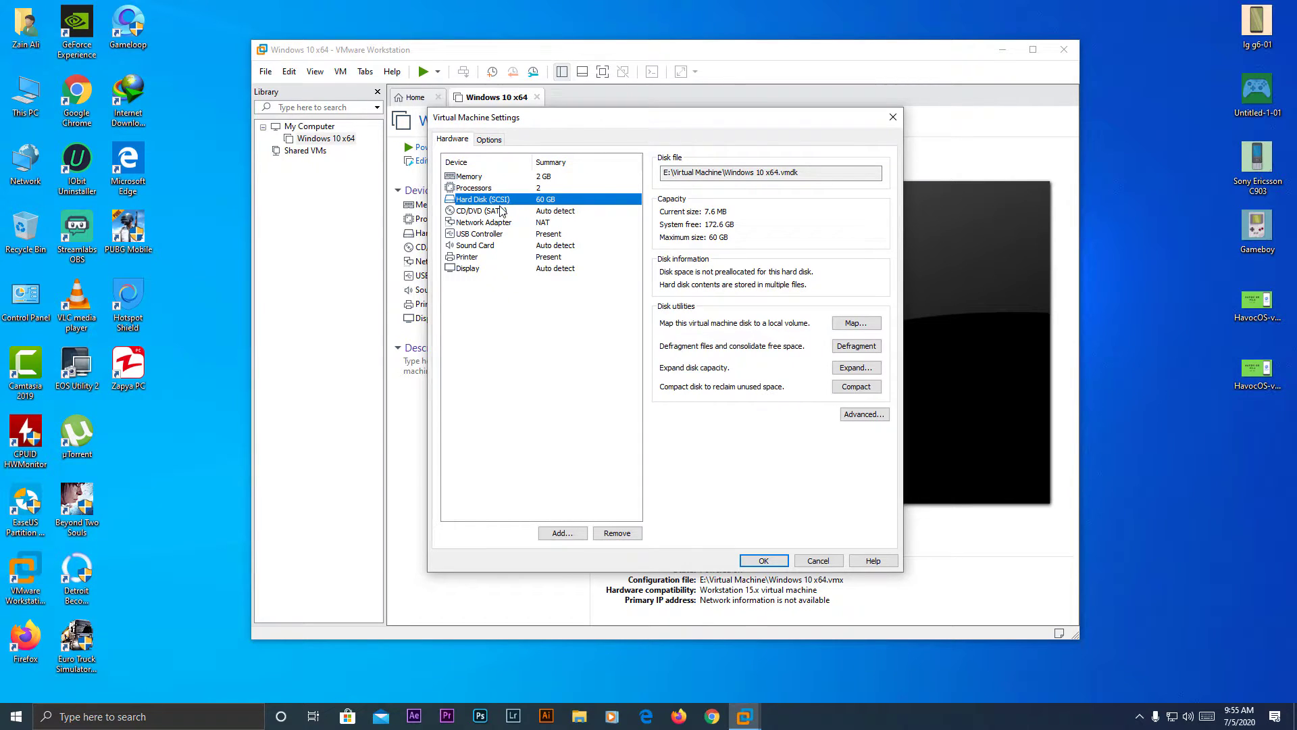
{"action": "left_click", "coordinate": [616, 534]}
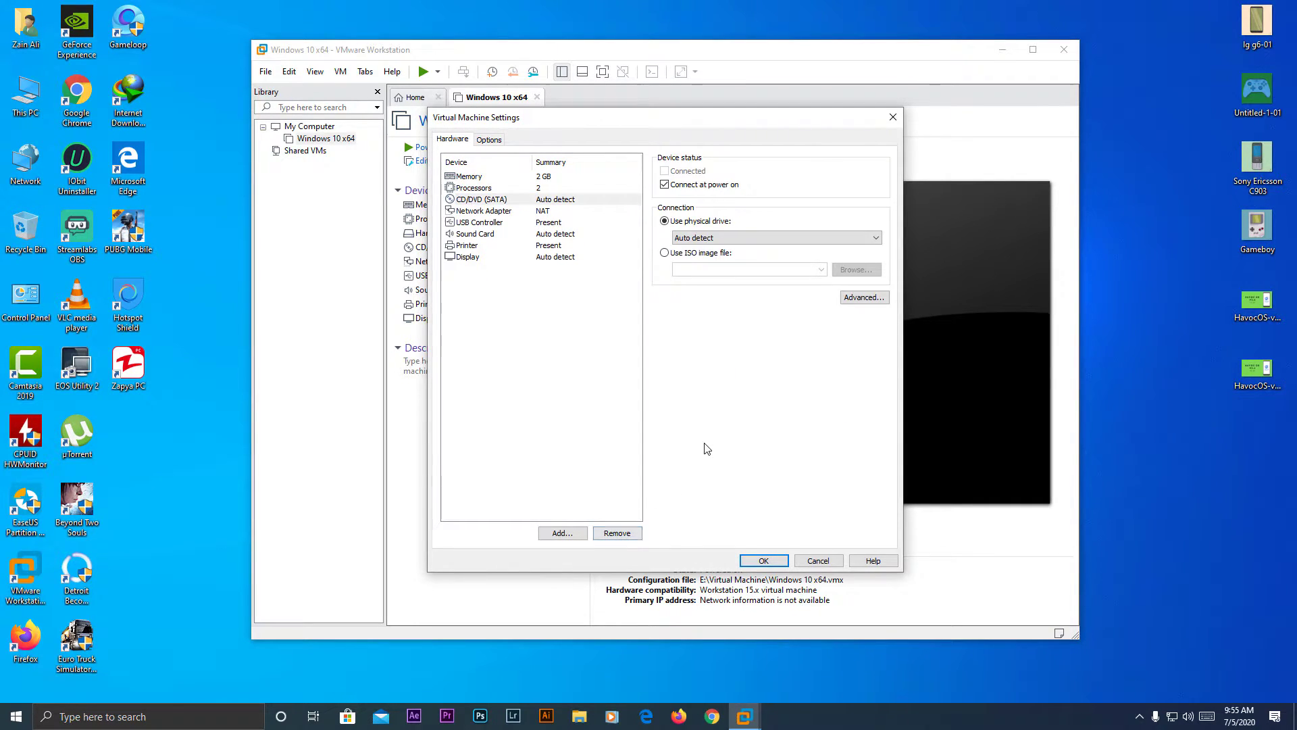
Step: Add a SCSI hard disk using a physical disk and list the physical drives
{"action": "left_click", "coordinate": [562, 533]}
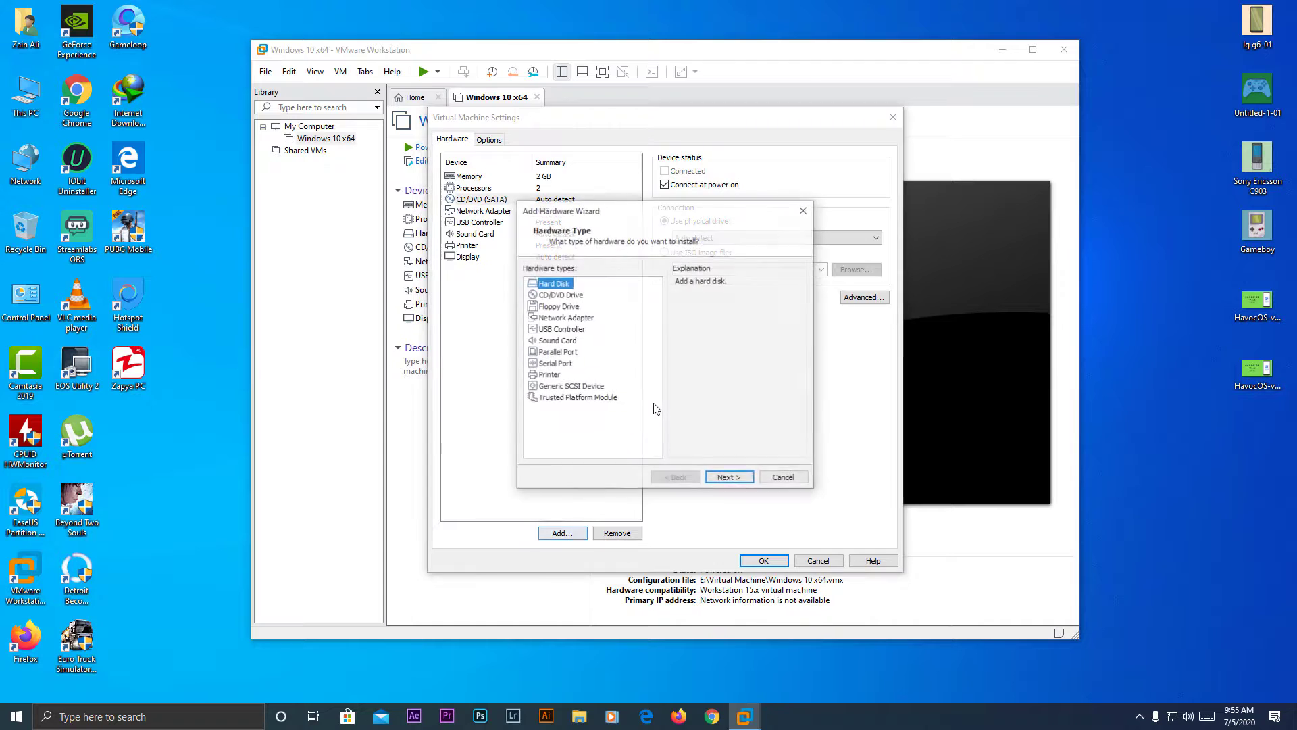
{"action": "left_click", "coordinate": [751, 481]}
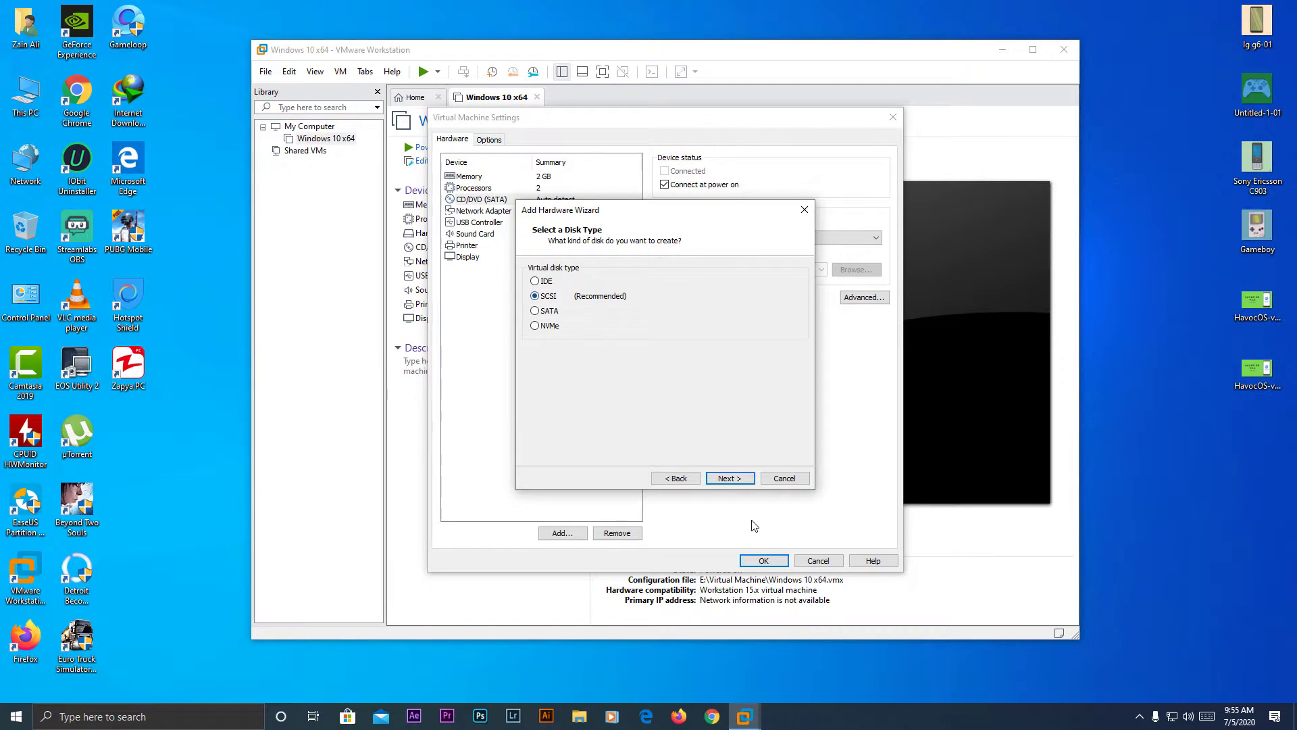
{"action": "left_click", "coordinate": [749, 482]}
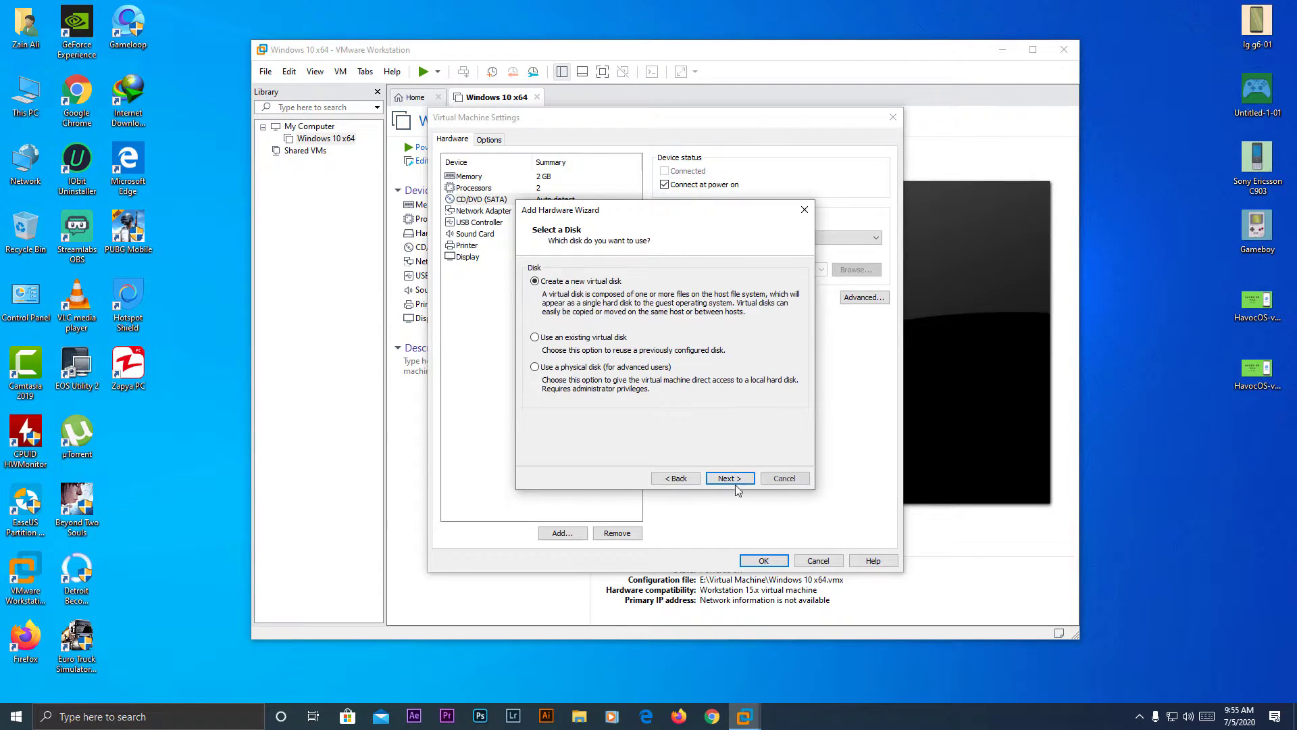
{"action": "left_click", "coordinate": [553, 371]}
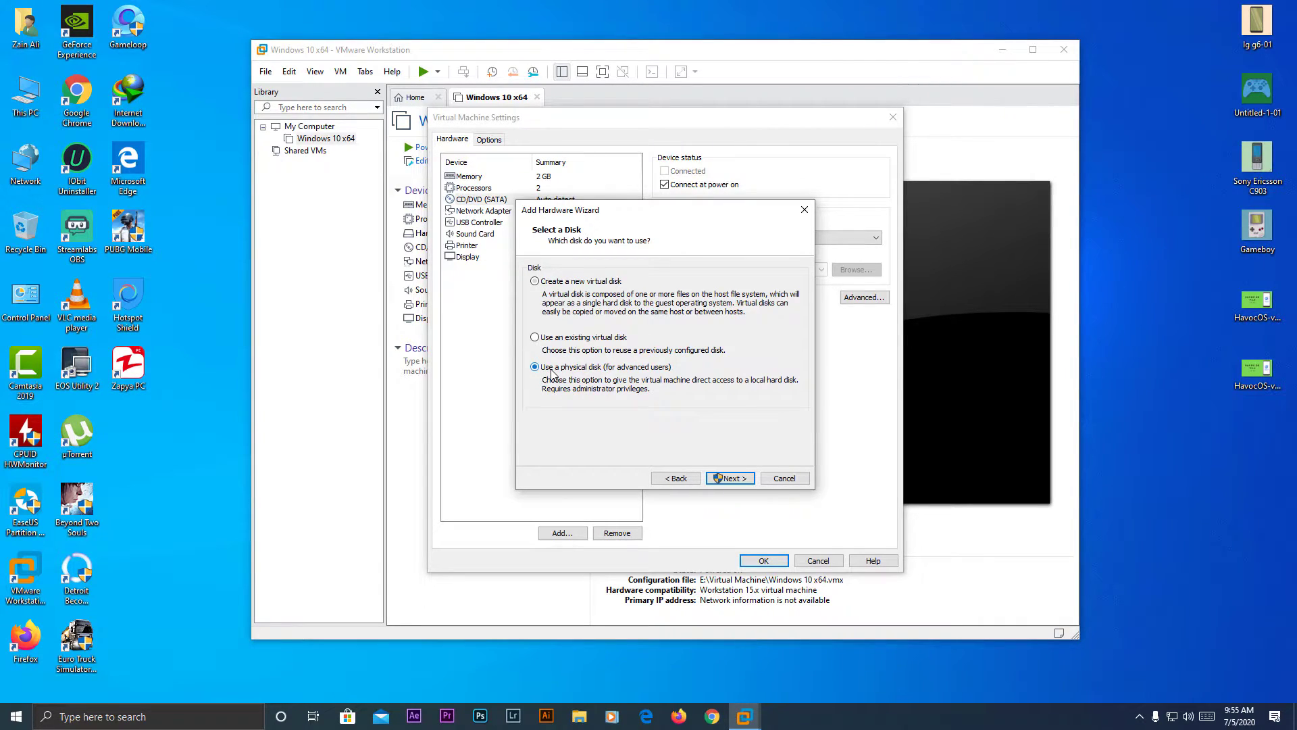
{"action": "left_click", "coordinate": [724, 477]}
{"action": "left_click", "coordinate": [632, 337]}
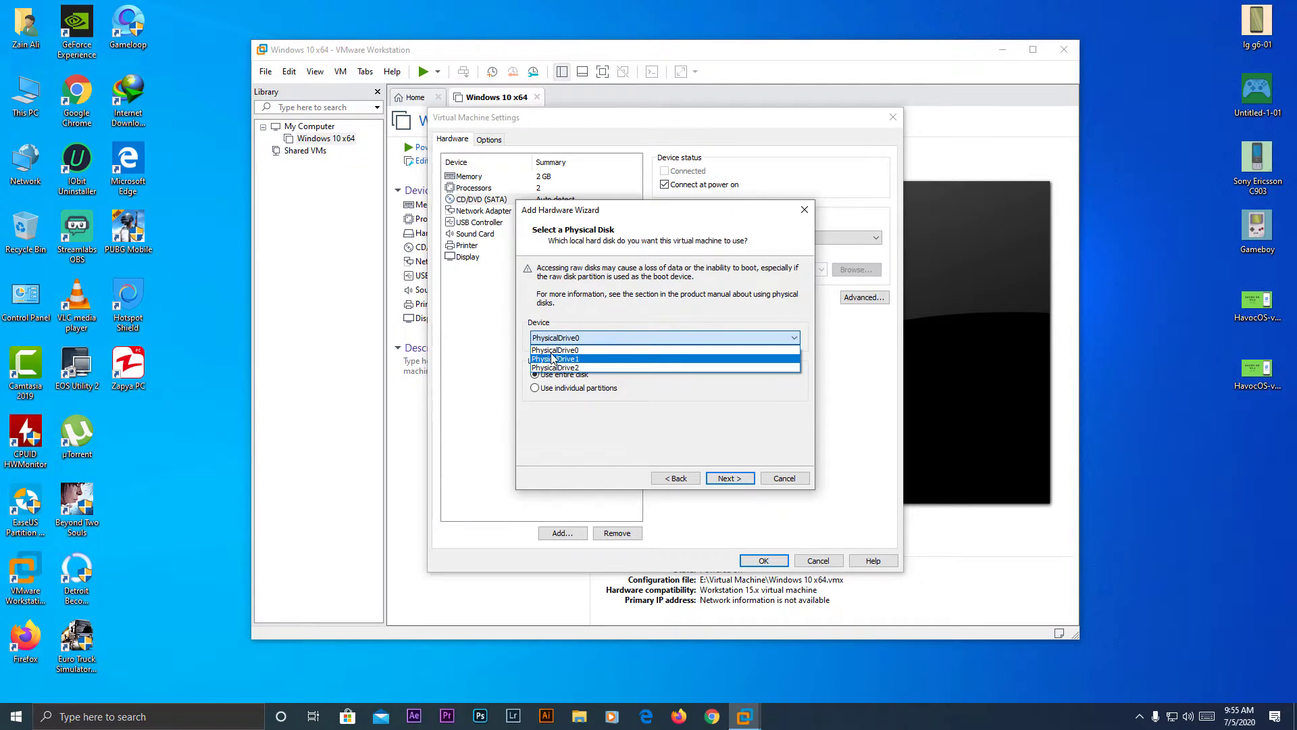
Step: Search Start for 'manage', then open Computer Management from This PC's context menu
{"action": "left_click", "coordinate": [656, 426]}
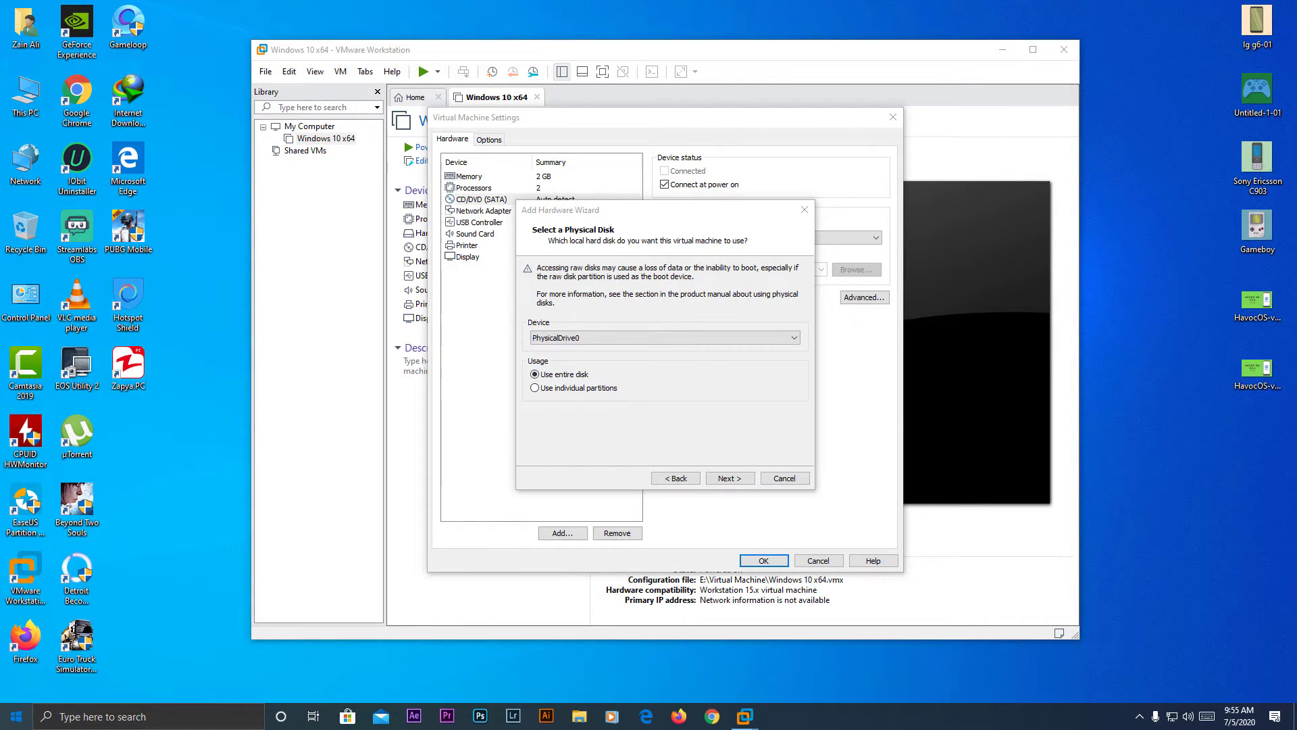
{"action": "left_click", "coordinate": [15, 717]}
{"action": "type", "text": "ma"}
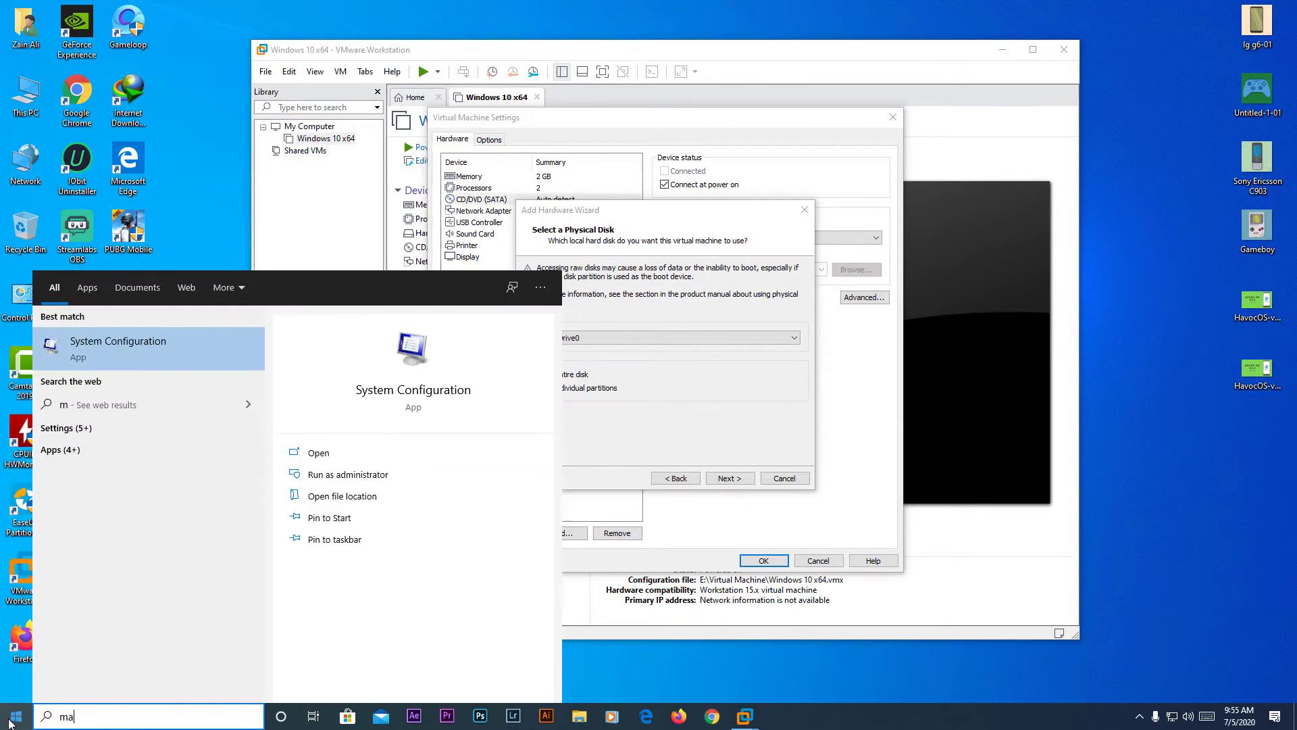
{"action": "type", "text": "nage"}
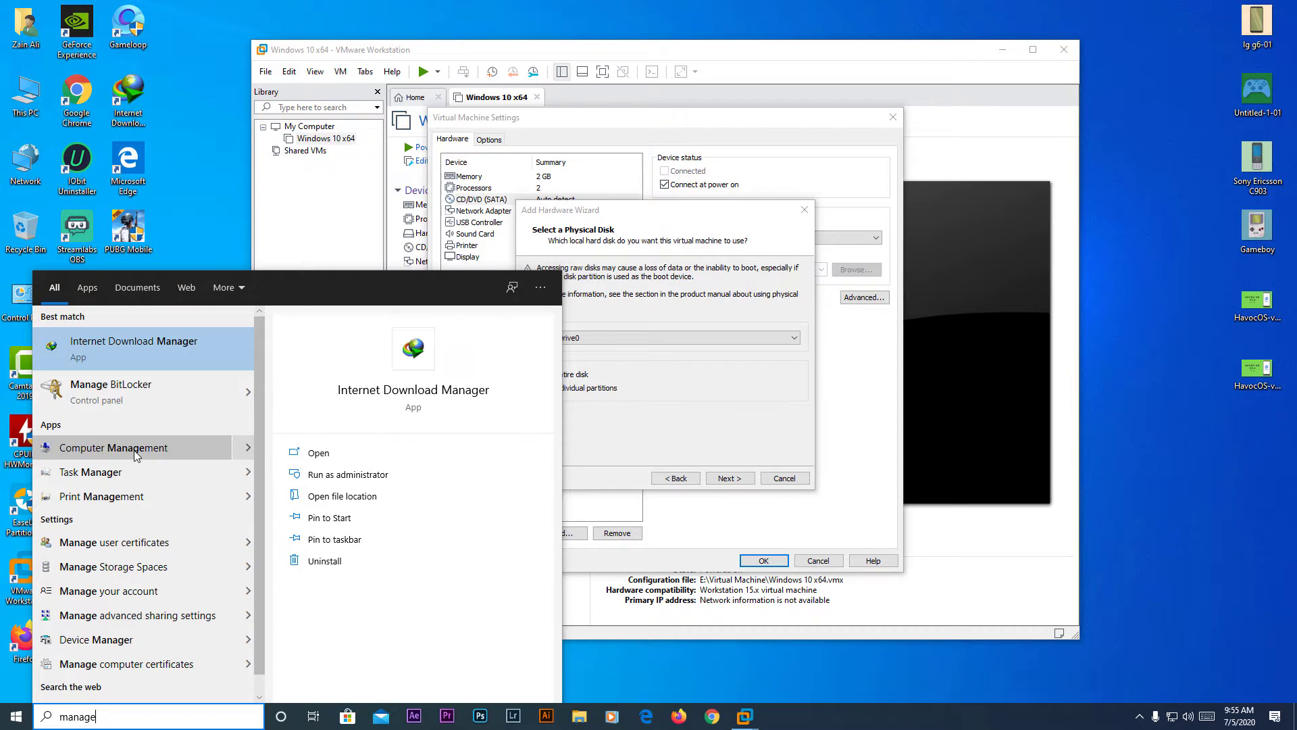
{"action": "left_click", "coordinate": [184, 230]}
{"action": "right_click", "coordinate": [31, 109]}
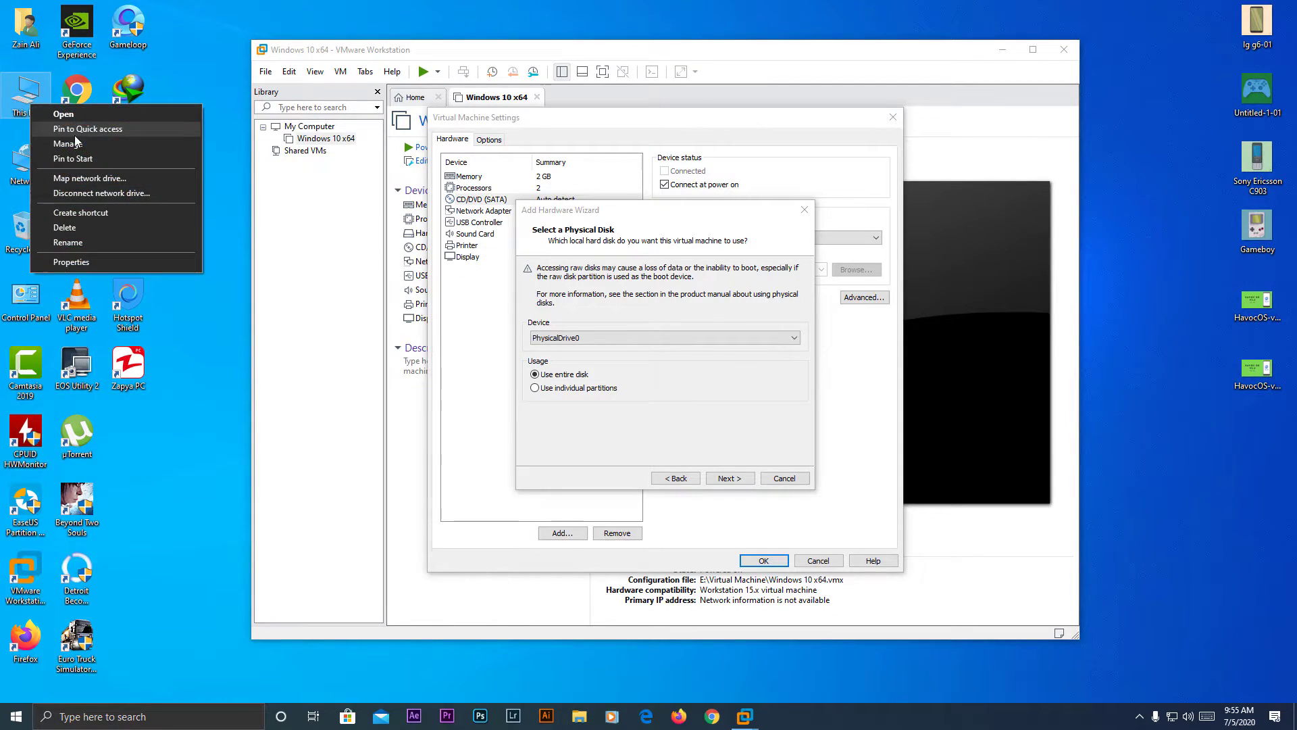
{"action": "left_click", "coordinate": [77, 145]}
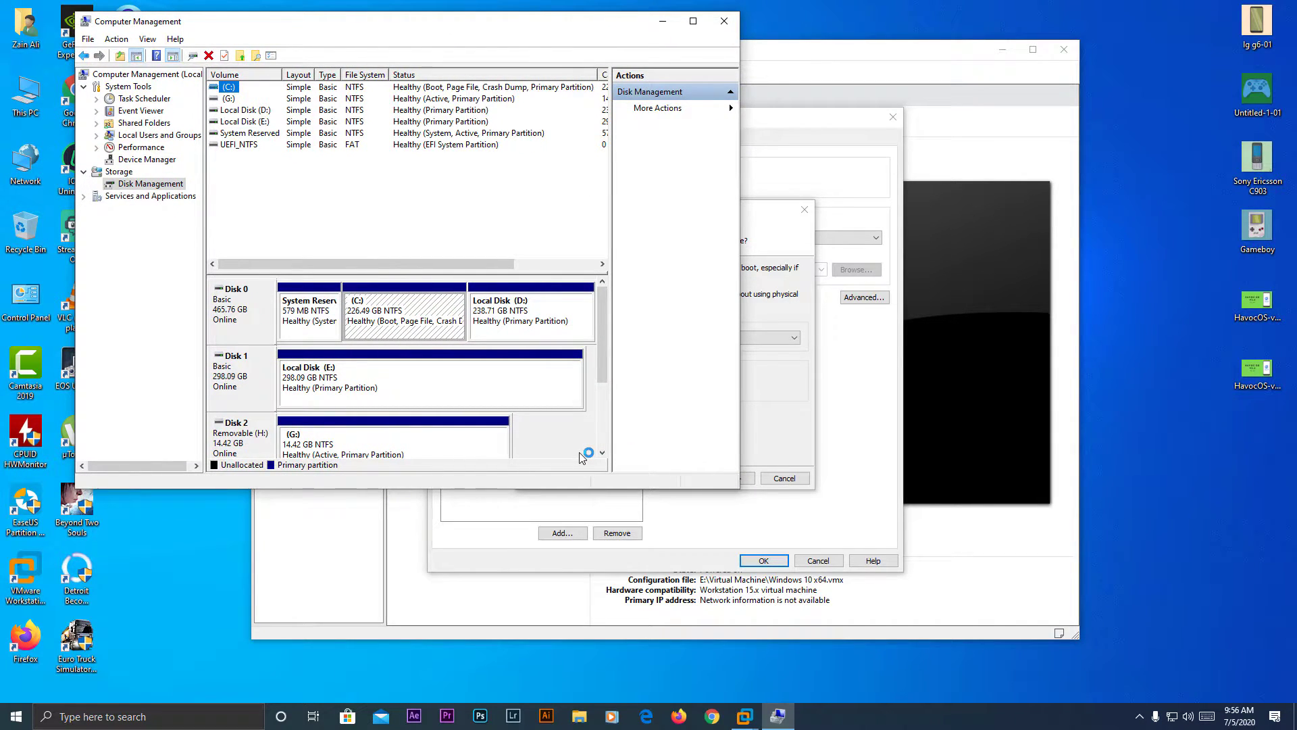
{"action": "scroll", "coordinate": [581, 456], "scroll_direction": "down", "scroll_amount": 2}
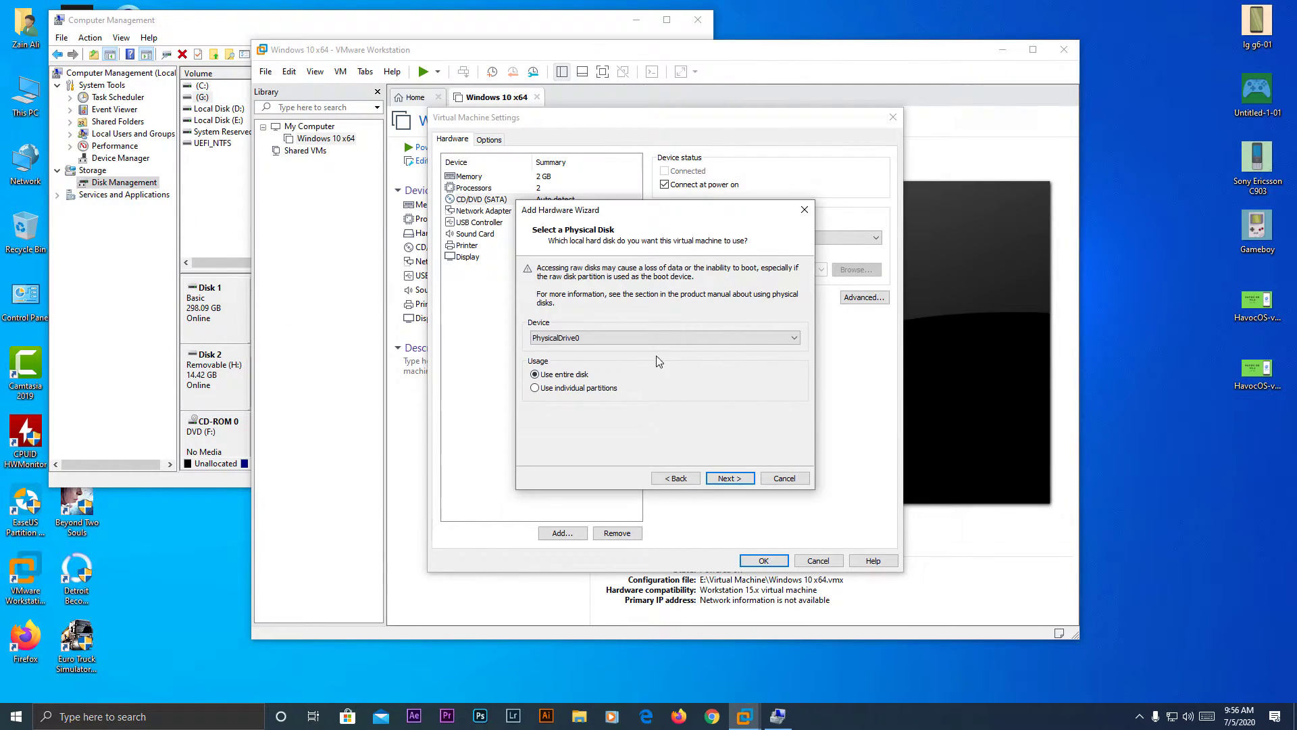
Step: Choose PhysicalDrive2, the 14.4 GB USB drive, using the entire disk, and finish the wizard
{"action": "left_click", "coordinate": [642, 337]}
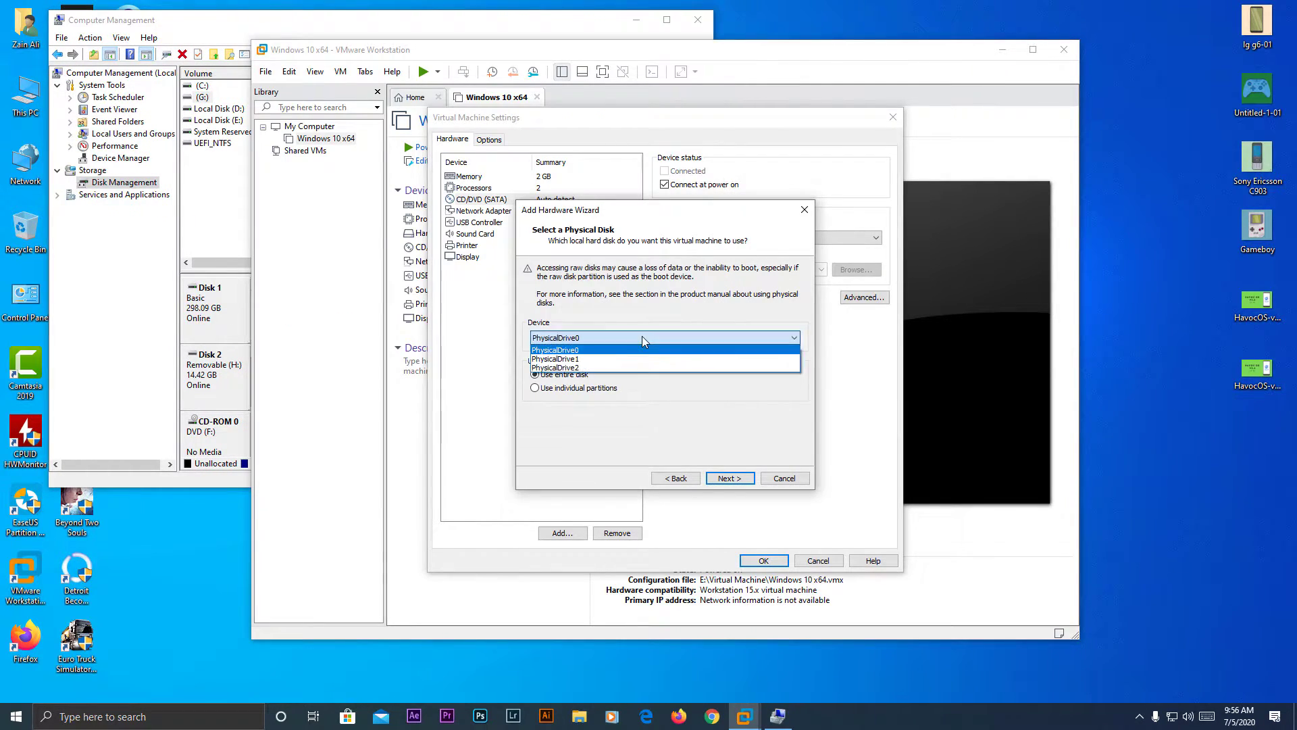
{"action": "left_click", "coordinate": [573, 368]}
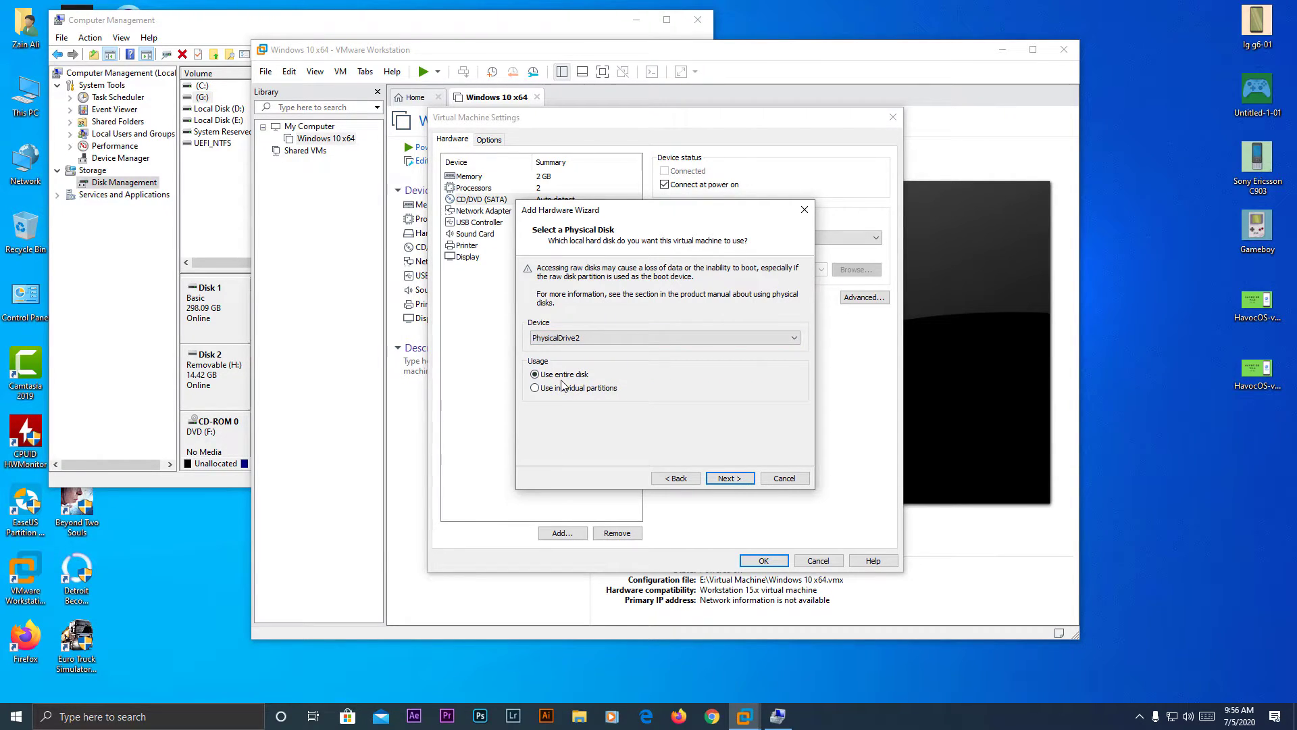
{"action": "left_click", "coordinate": [723, 479]}
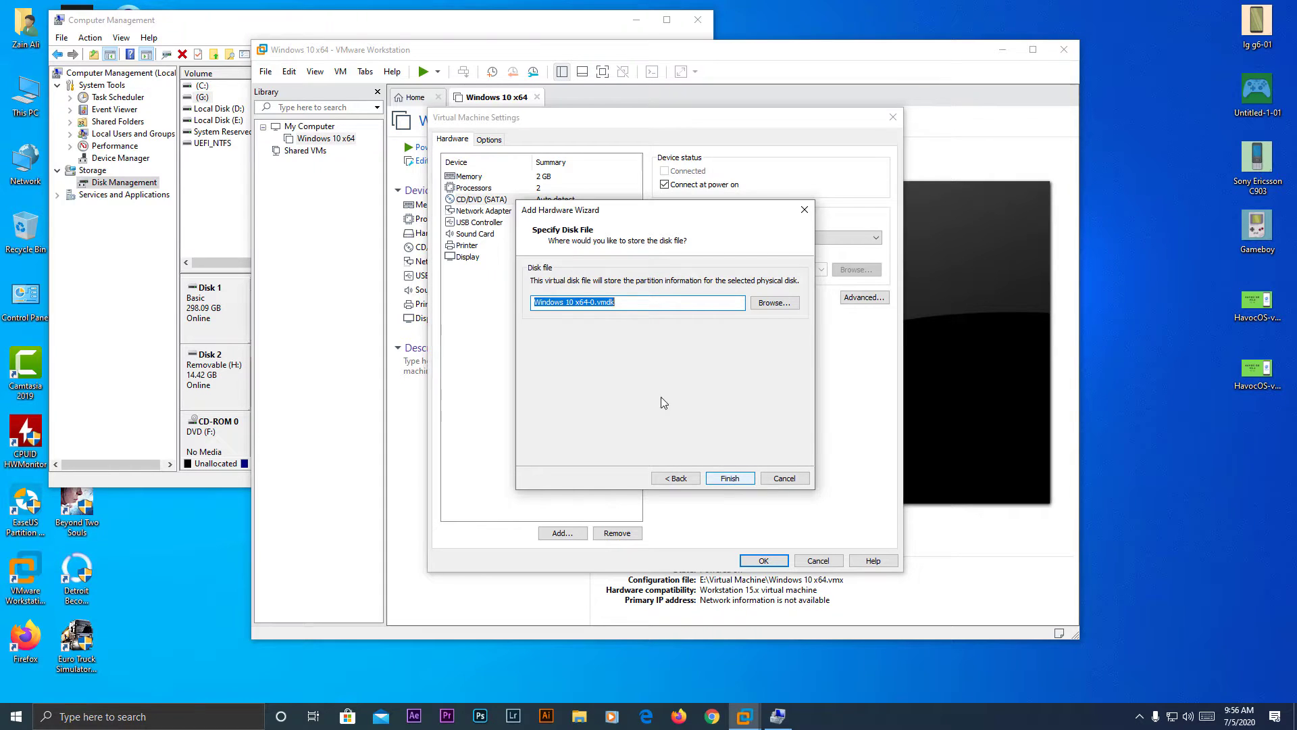
{"action": "left_click", "coordinate": [728, 478]}
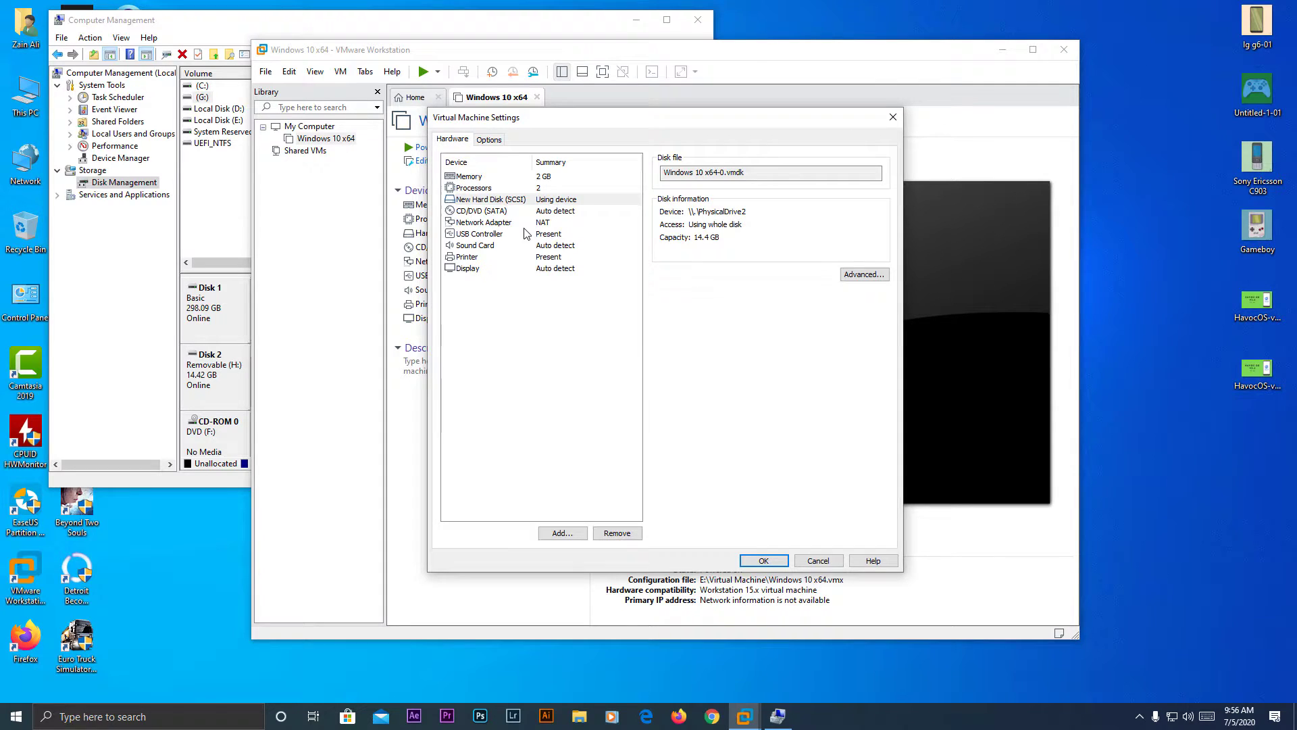
Step: Check the new hard disk, then cancel a second hard-disk add at the capacity page
{"action": "left_click", "coordinate": [482, 200]}
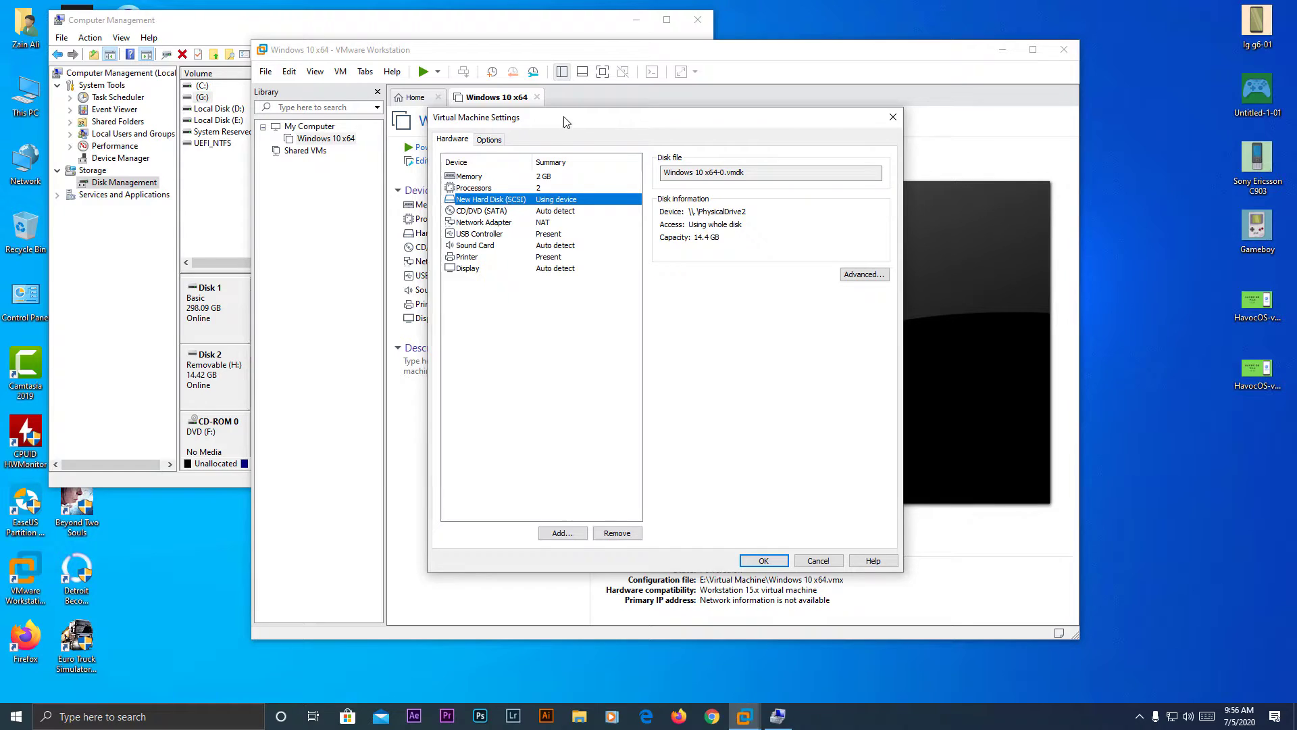
{"action": "left_click_drag", "start_coordinate": [566, 122], "coordinate": [576, 131]}
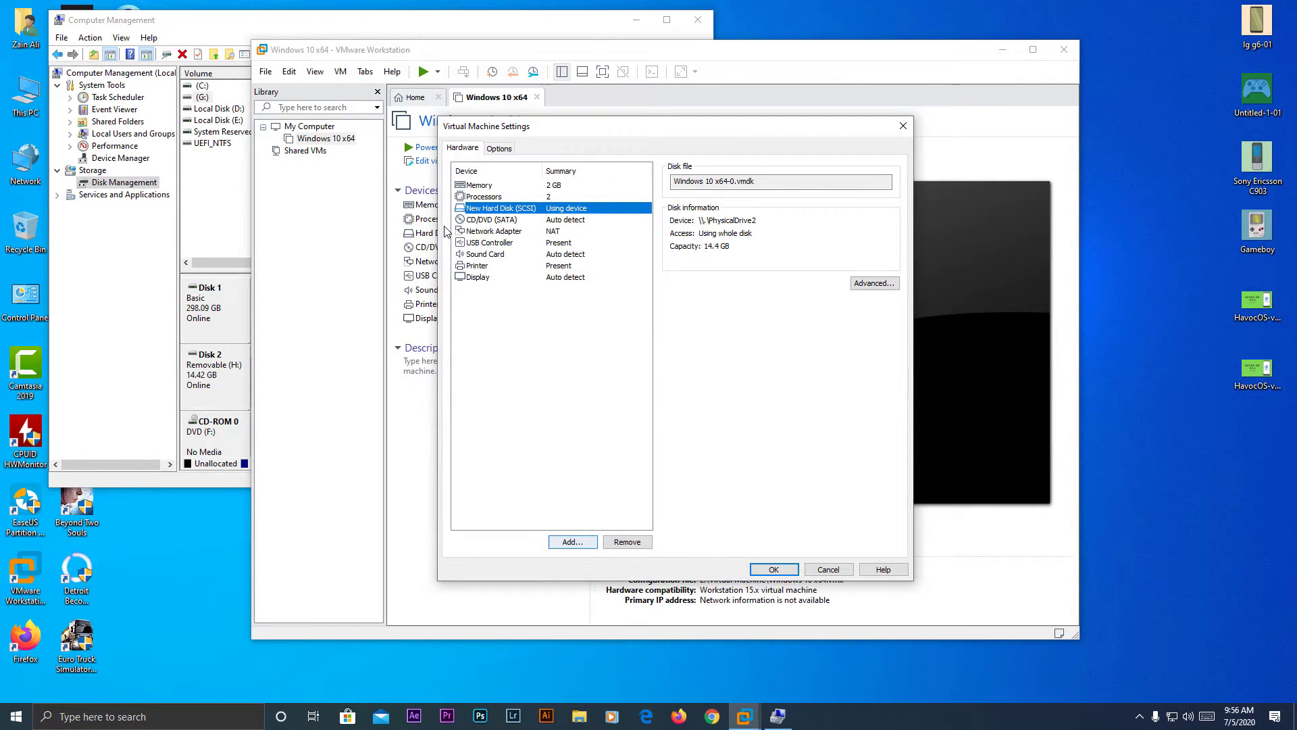
{"action": "left_click", "coordinate": [569, 542]}
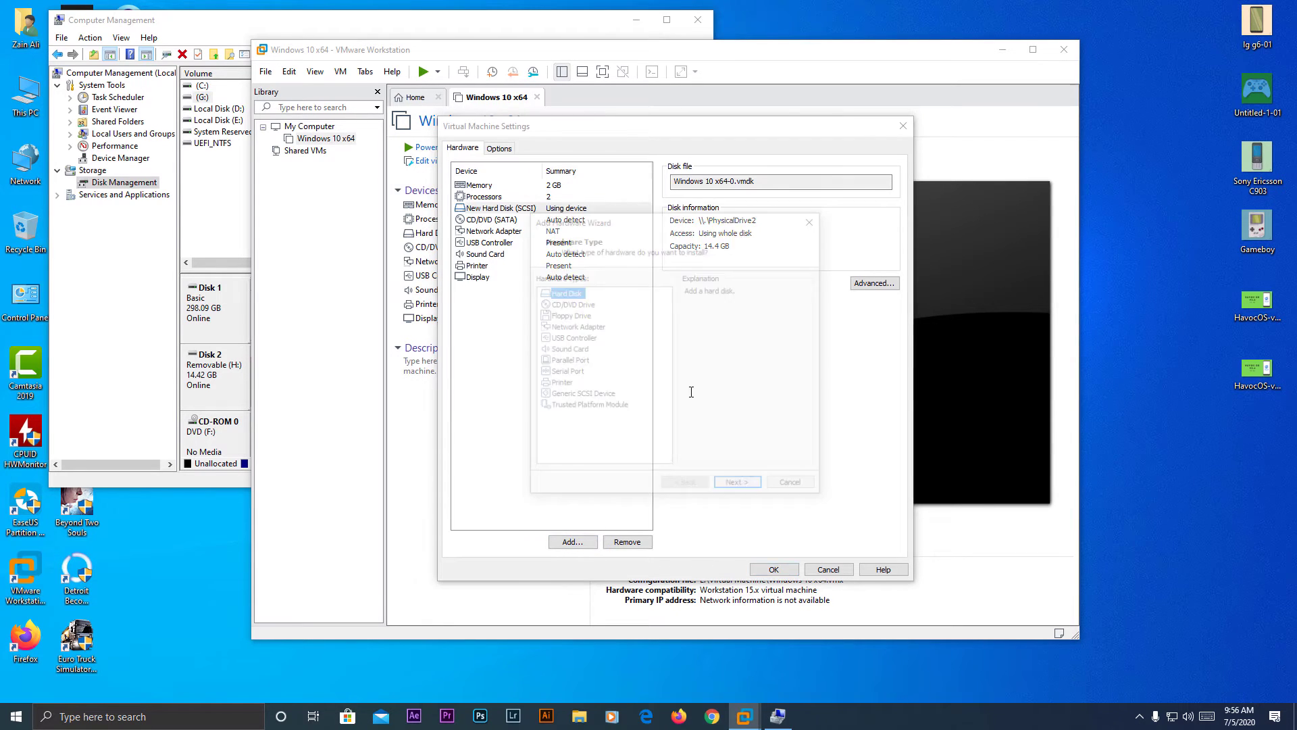
{"action": "left_click", "coordinate": [739, 488]}
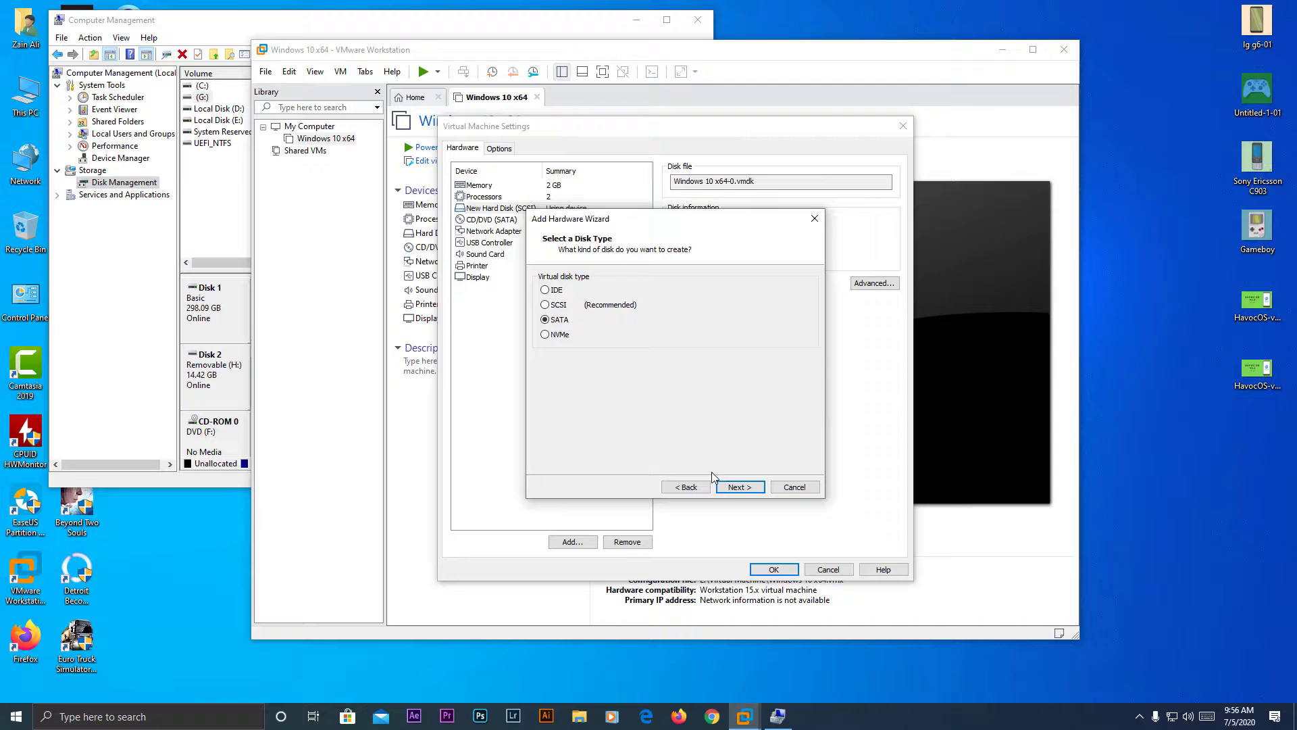
{"action": "left_click", "coordinate": [739, 487]}
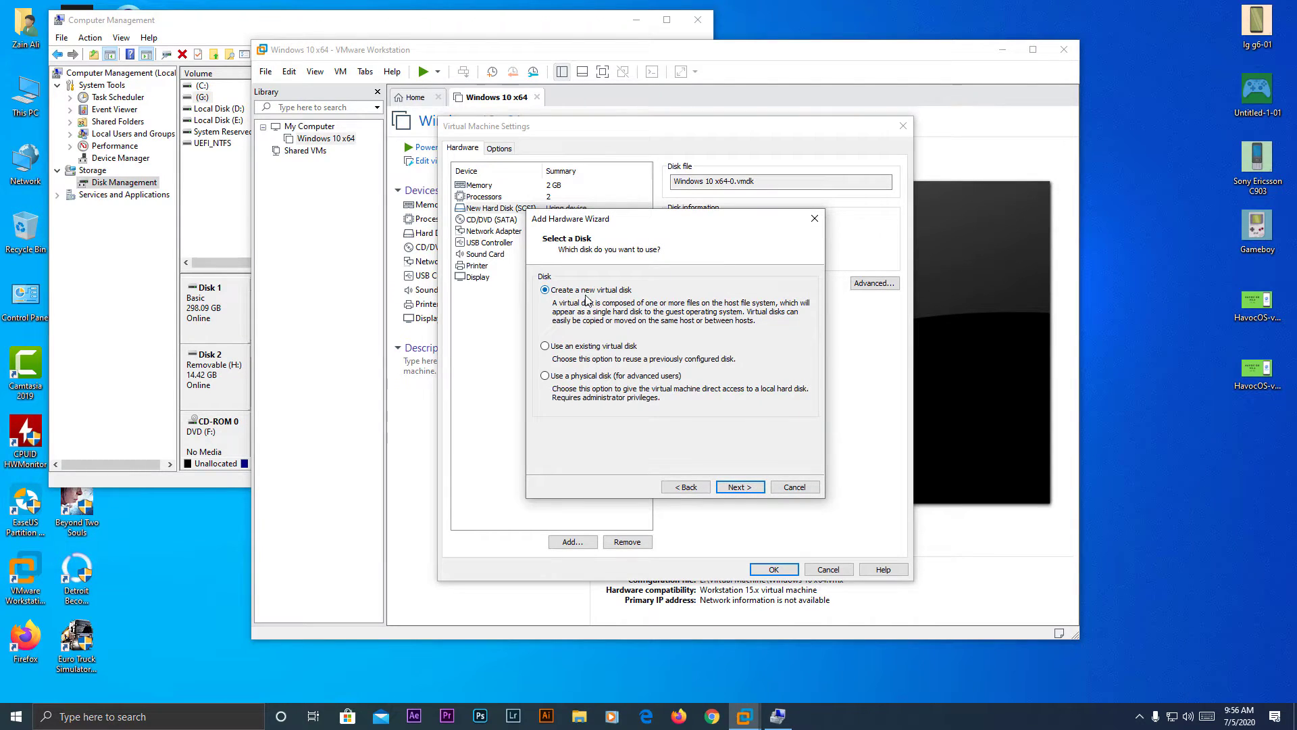
{"action": "left_click", "coordinate": [573, 347]}
{"action": "left_click", "coordinate": [577, 294]}
{"action": "left_click", "coordinate": [740, 486]}
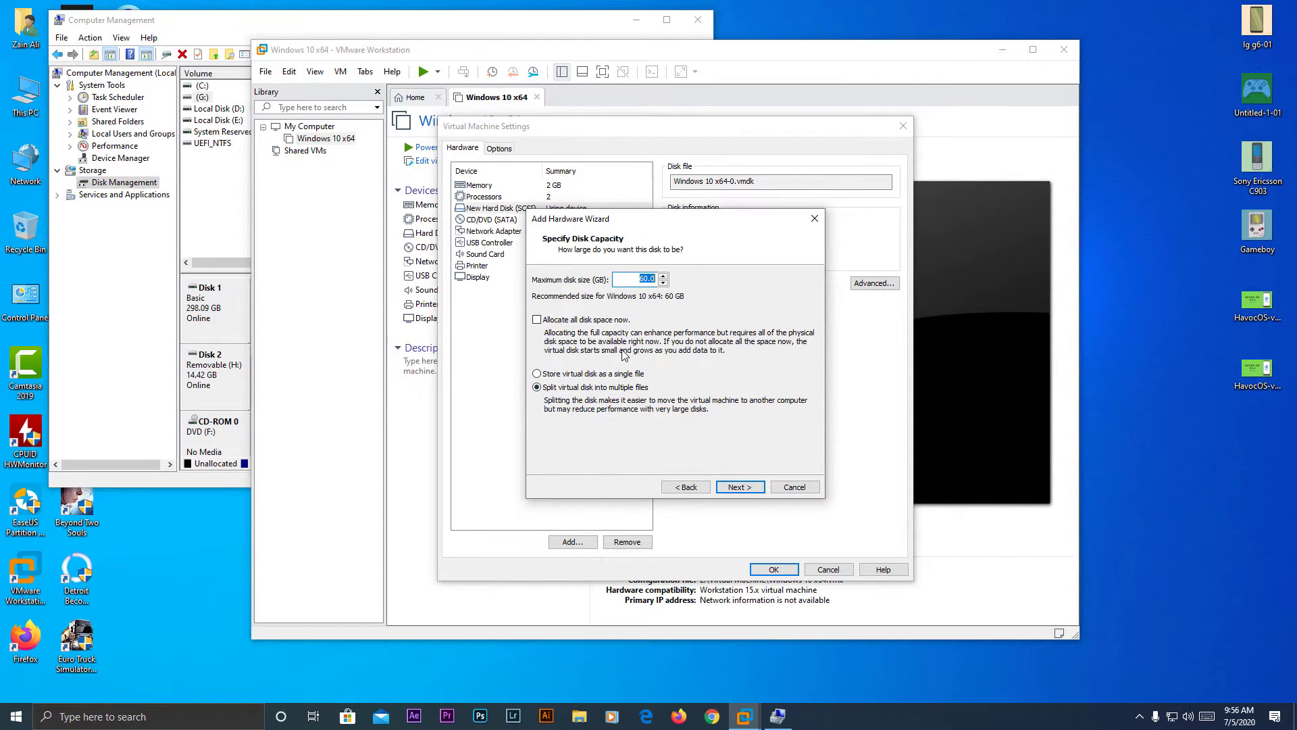
{"action": "left_click", "coordinate": [793, 488]}
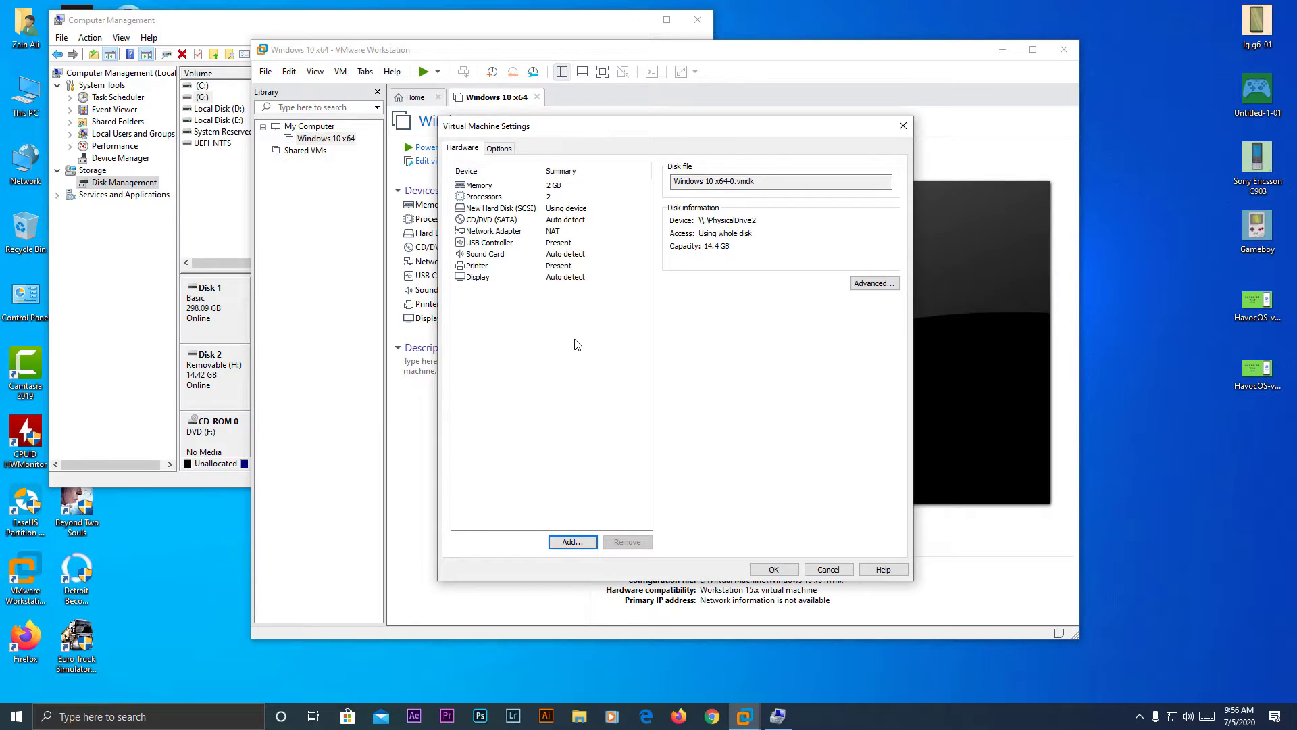
Step: Set the VM's processors to 4 cores per processor
{"action": "left_click", "coordinate": [502, 199]}
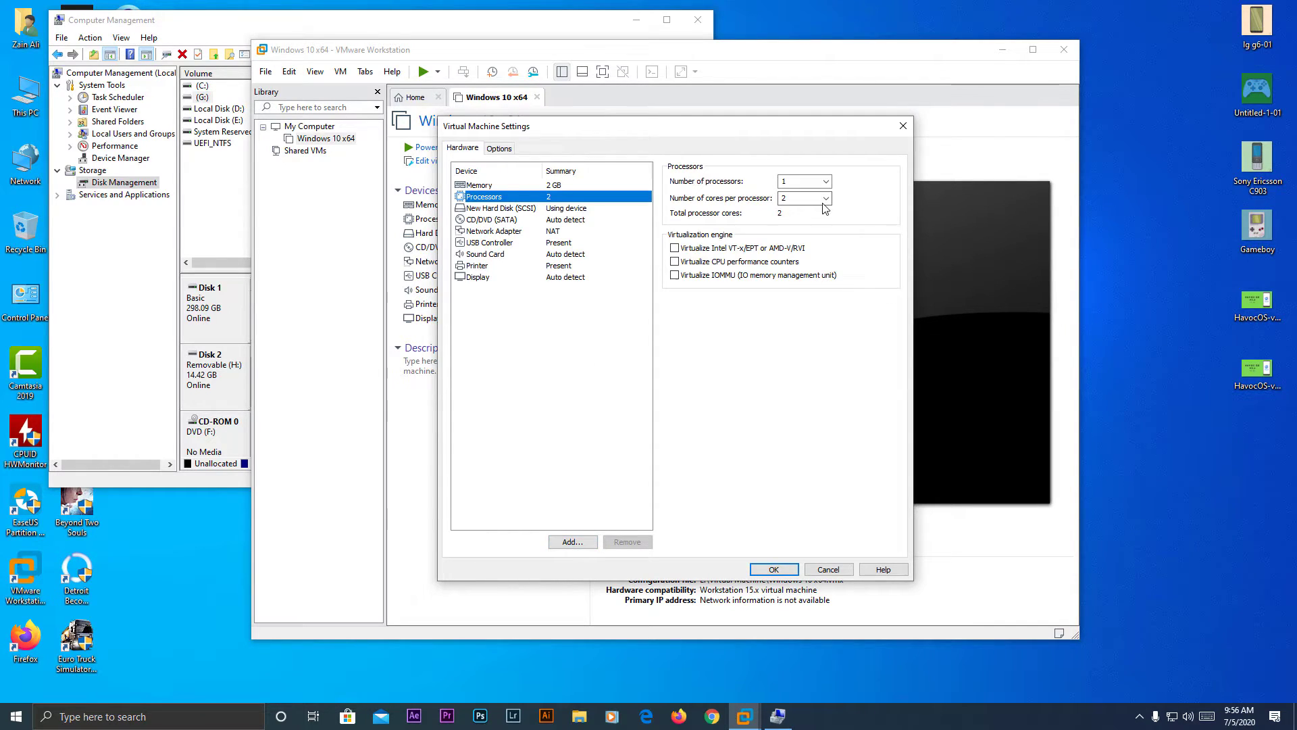
{"action": "left_click", "coordinate": [801, 198]}
{"action": "left_click", "coordinate": [811, 236]}
{"action": "key", "text": "shift+Tab"}
{"action": "key", "text": "Up"}
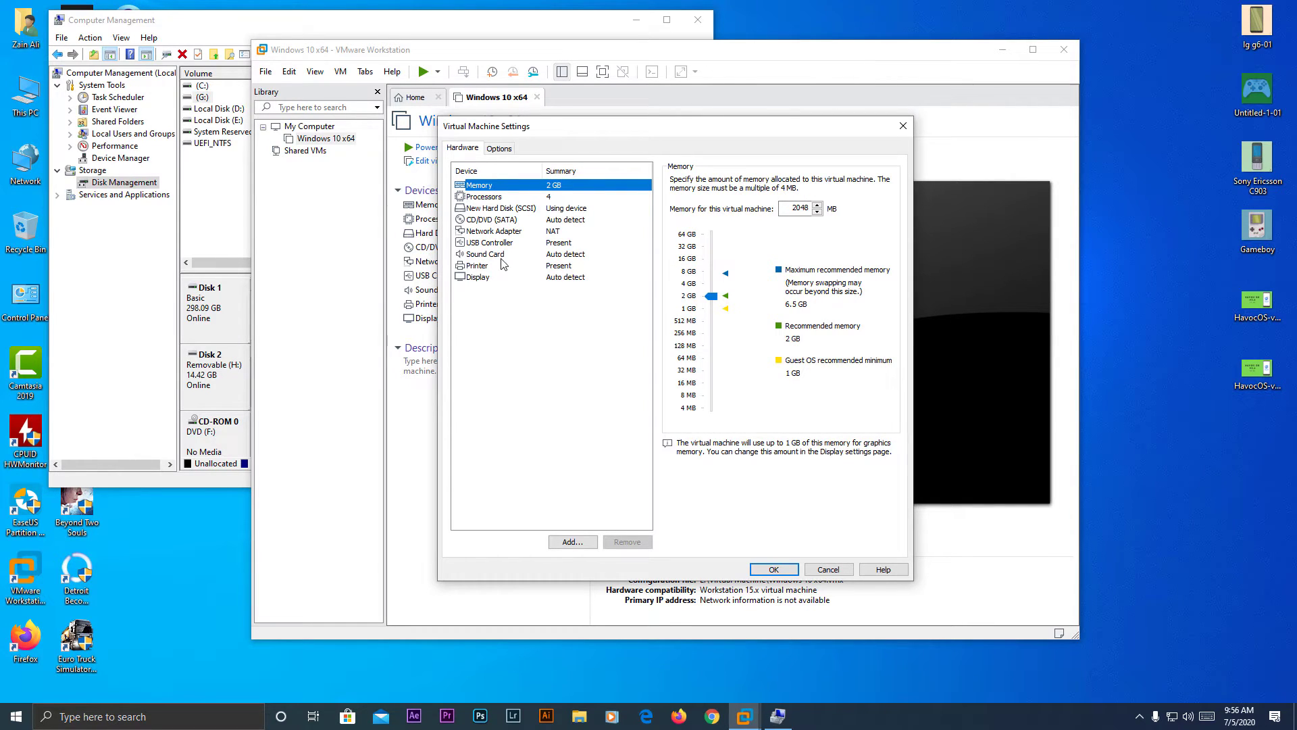
Step: Set the firmware type to BIOS under Options > Advanced
{"action": "left_click", "coordinate": [514, 221]}
{"action": "left_click", "coordinate": [513, 231]}
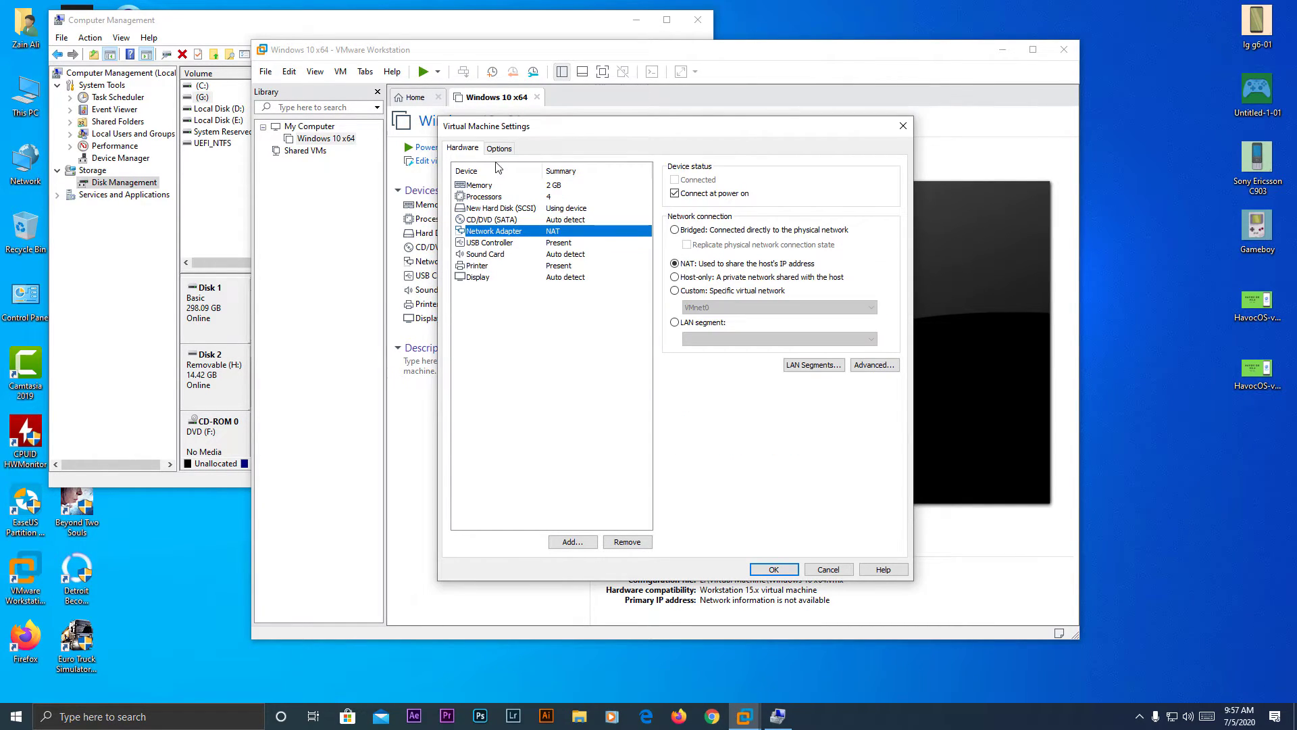
{"action": "left_click", "coordinate": [499, 149]}
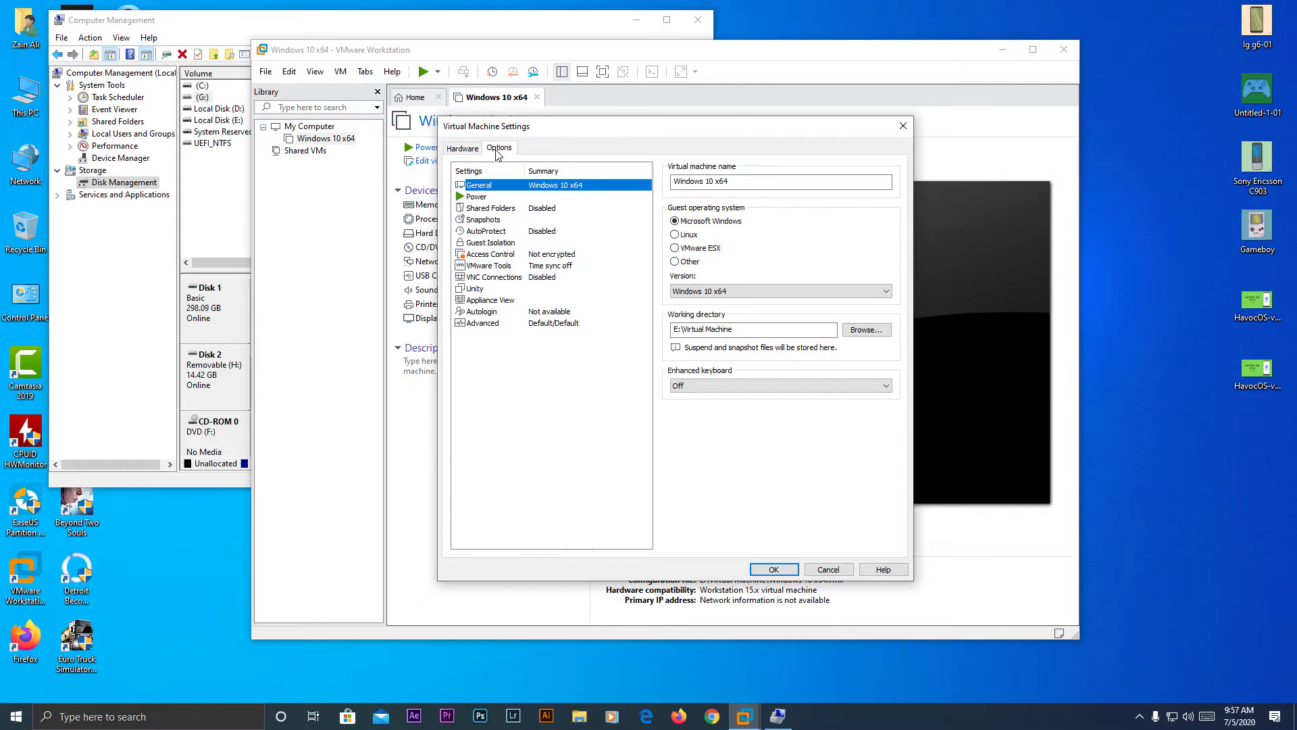
{"action": "left_click", "coordinate": [479, 325]}
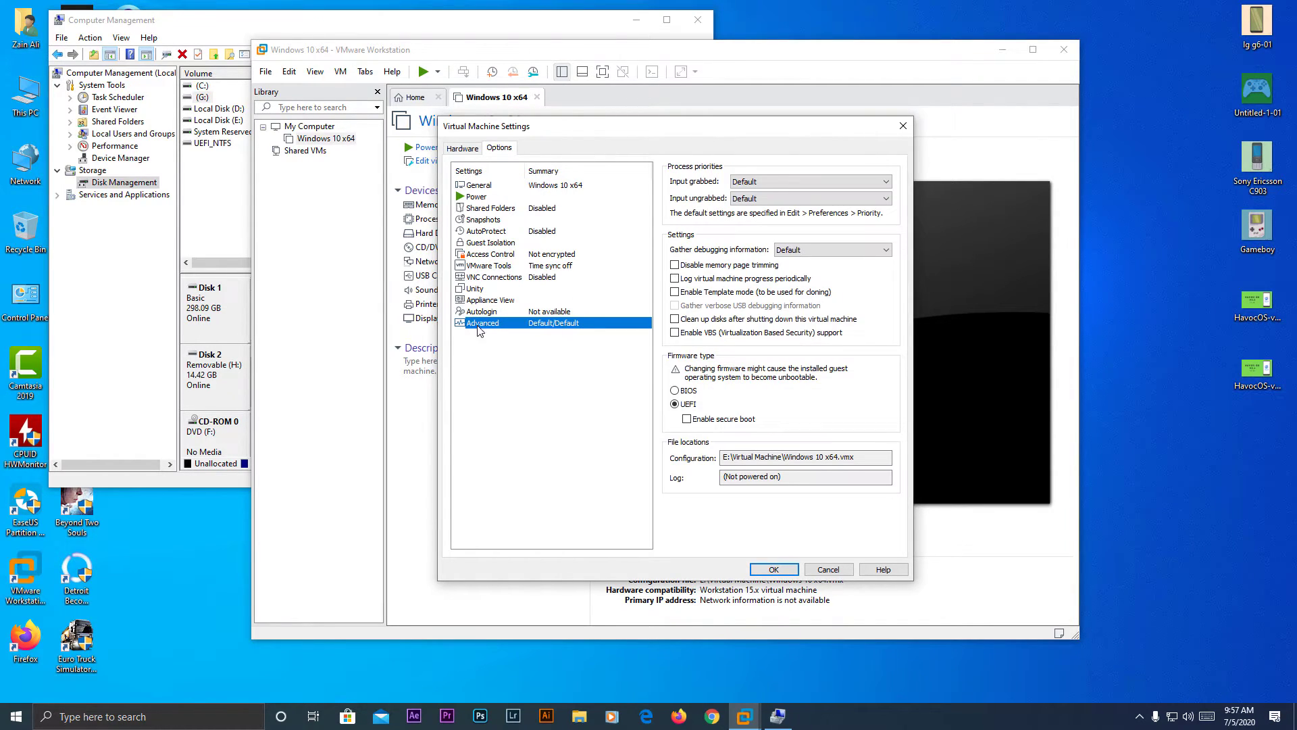
{"action": "left_click", "coordinate": [675, 392]}
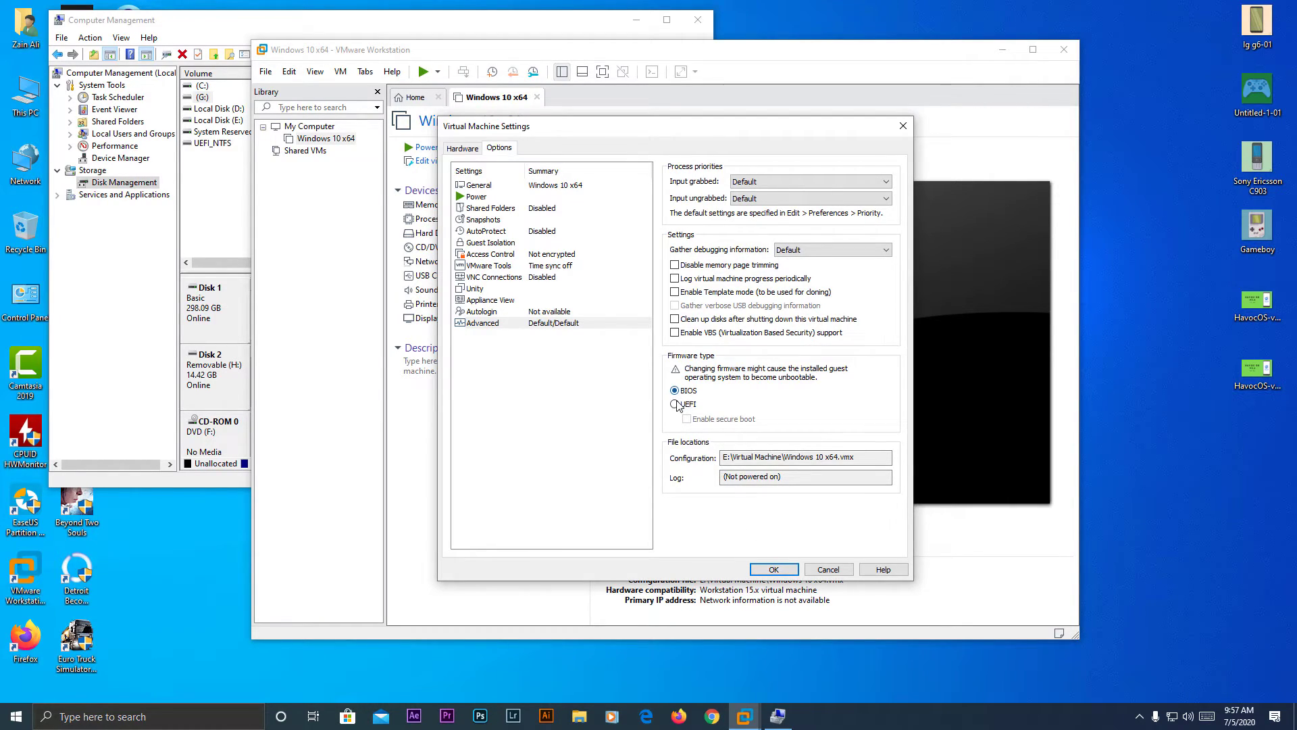
Step: Save the settings with OK, minimize Computer Management, and open the Play button's power menu
{"action": "left_click", "coordinate": [777, 570]}
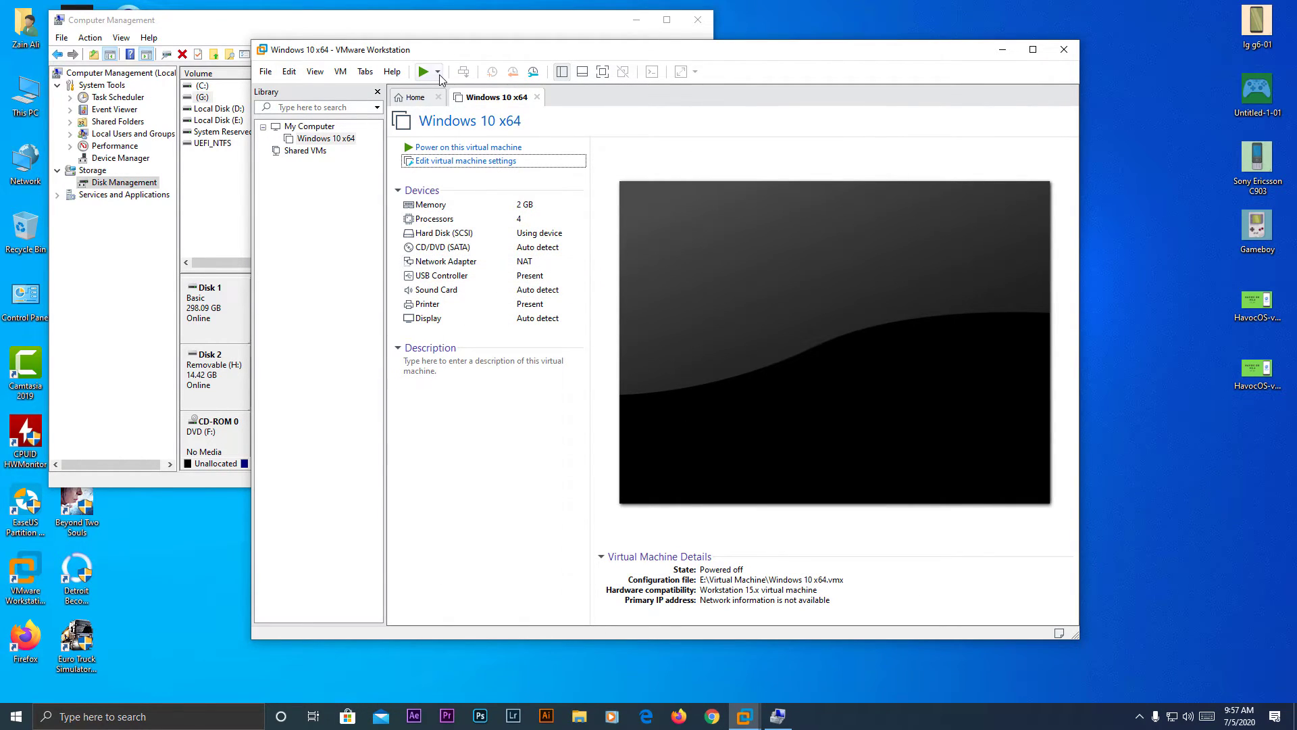
{"action": "left_click_drag", "start_coordinate": [537, 49], "coordinate": [528, 55]}
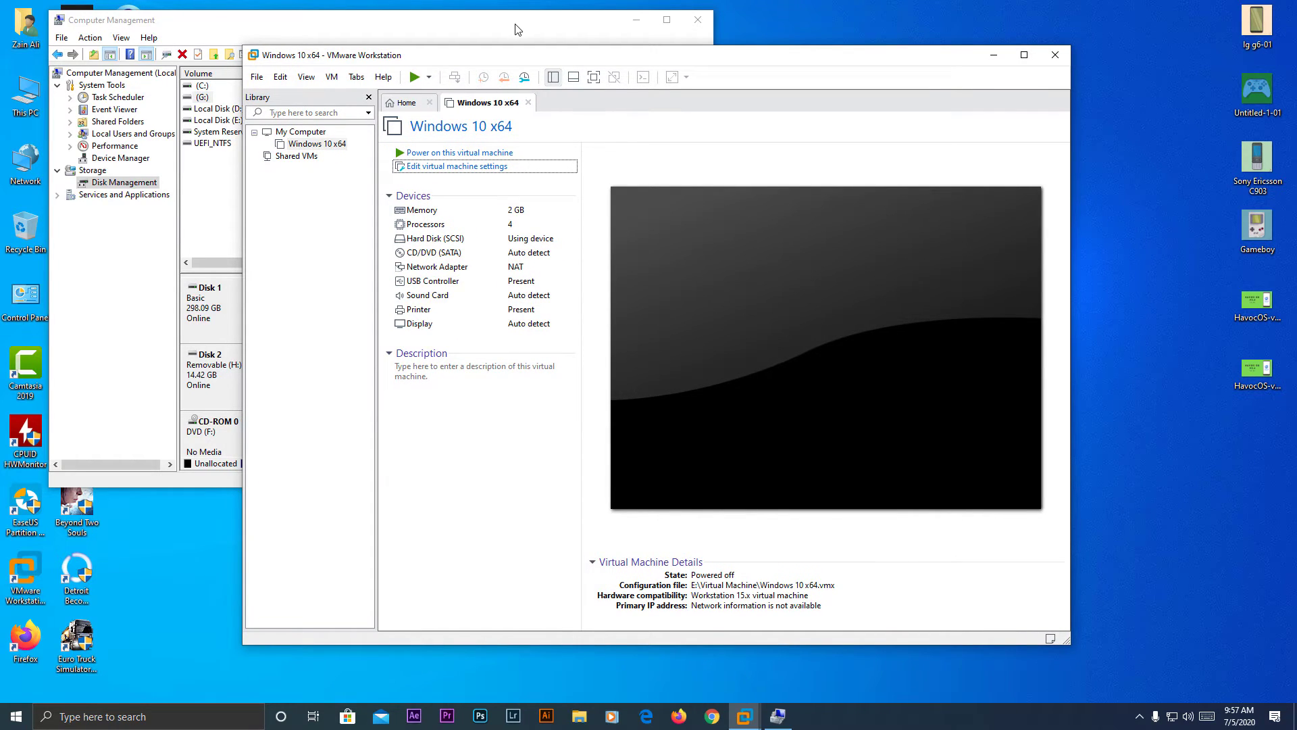
{"action": "left_click", "coordinate": [514, 28]}
{"action": "left_click", "coordinate": [635, 19]}
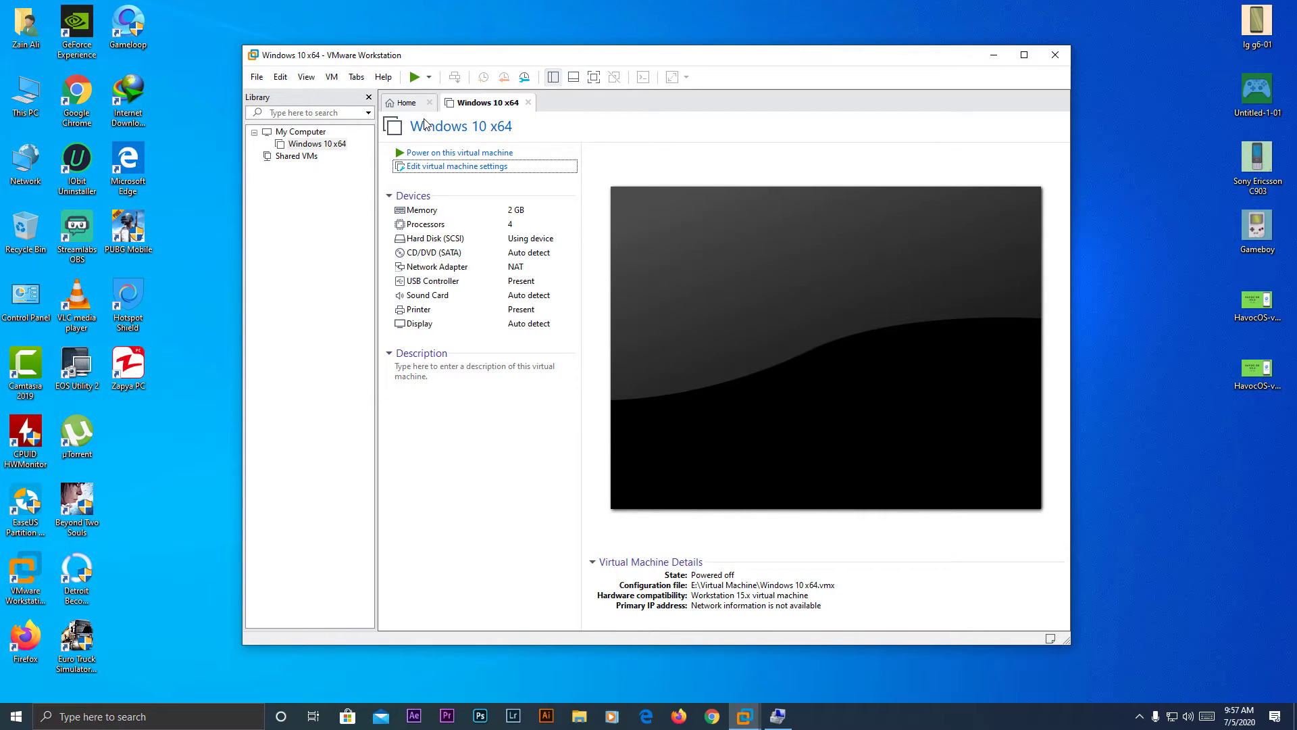
{"action": "left_click", "coordinate": [428, 78]}
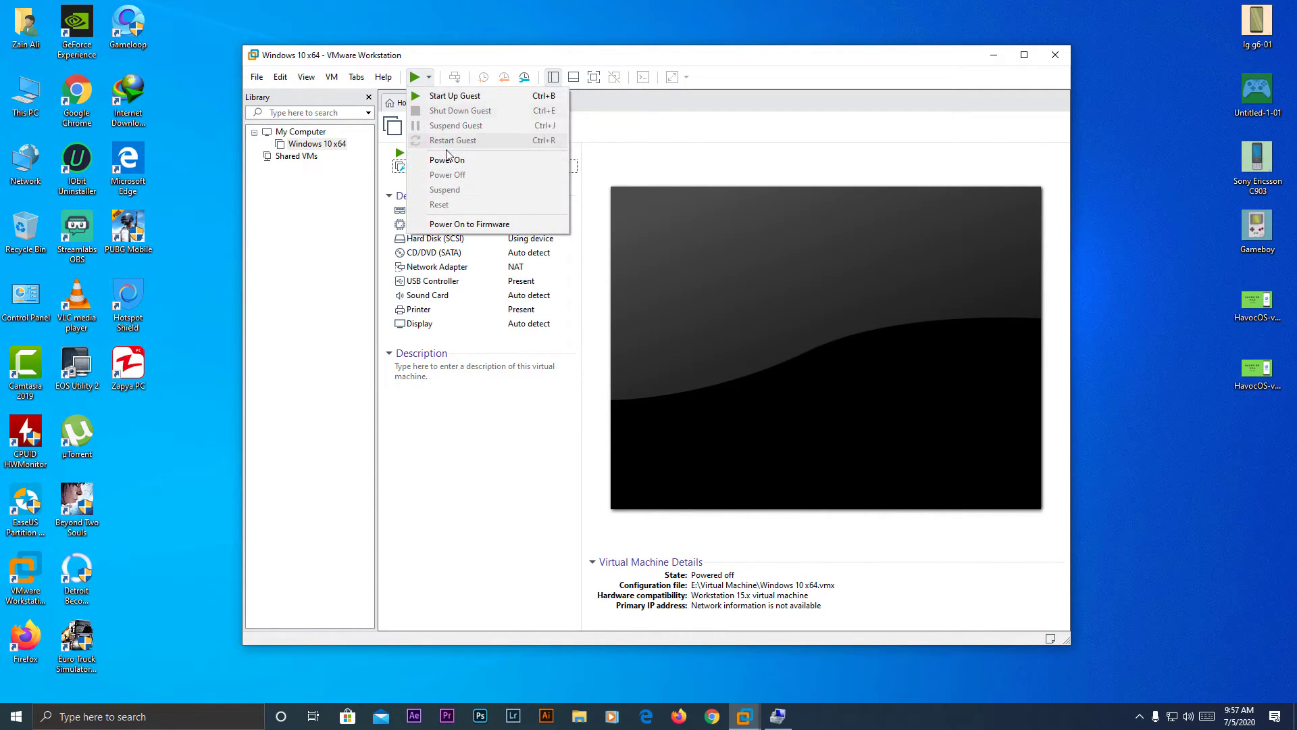
Step: Start up the guest and click into the VM screen to capture input
{"action": "left_click", "coordinate": [451, 96]}
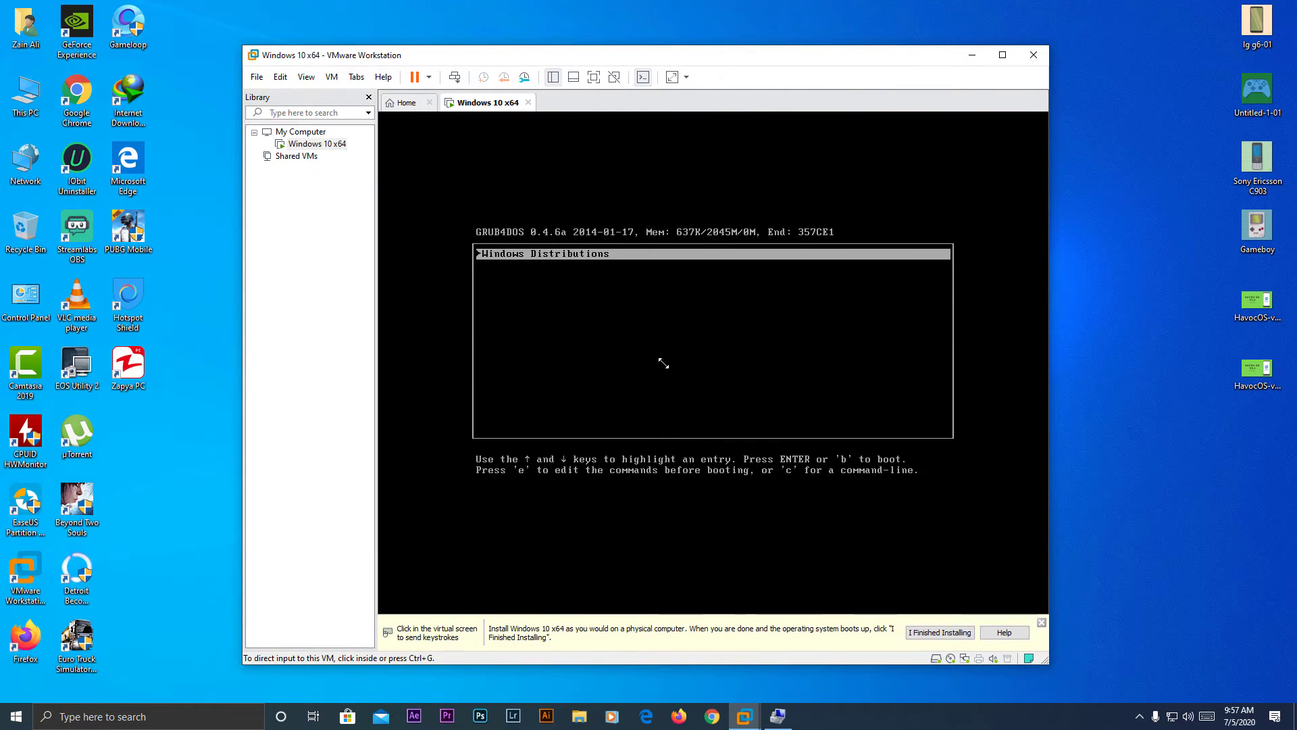
{"action": "left_click", "coordinate": [664, 365]}
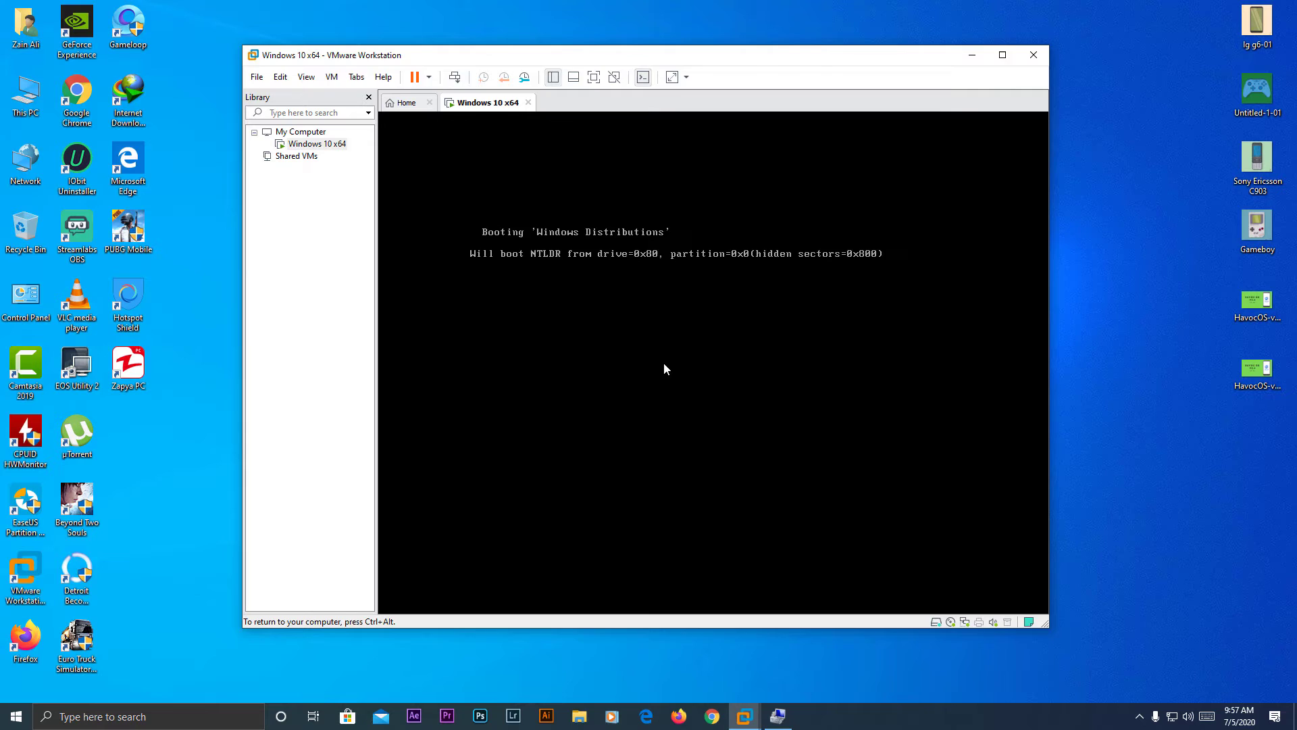
Step: Stop the boot countdown, settle on Windows 10 Pro x64 2004 over Windows 7, and boot it
{"action": "key", "text": "Down"}
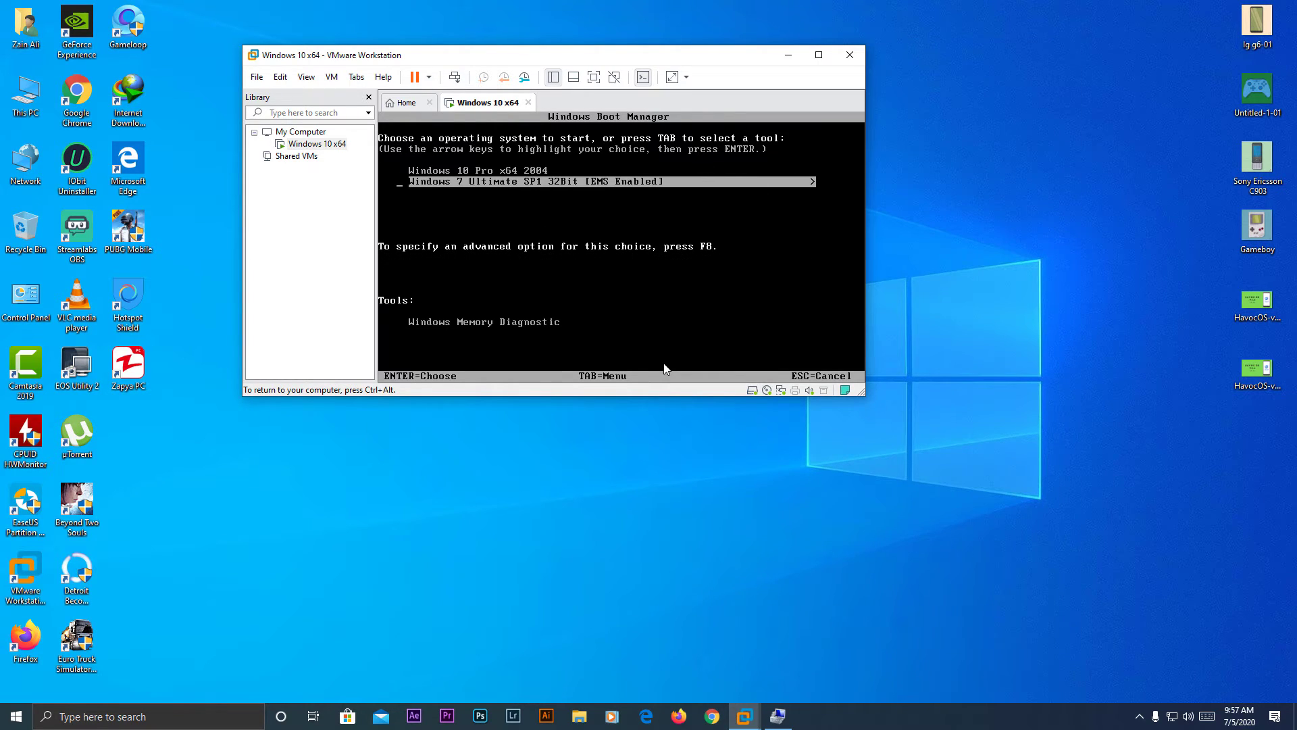
{"action": "key", "text": "Up"}
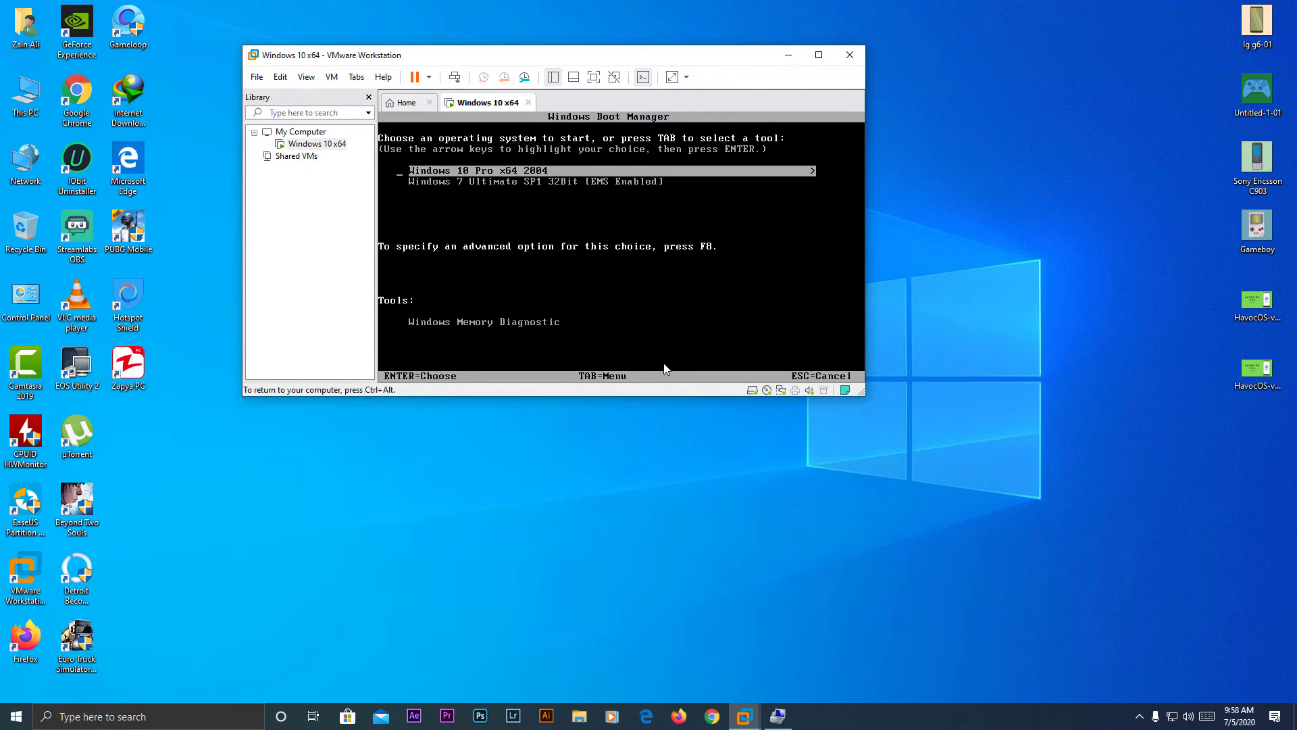
{"action": "key", "text": "Down"}
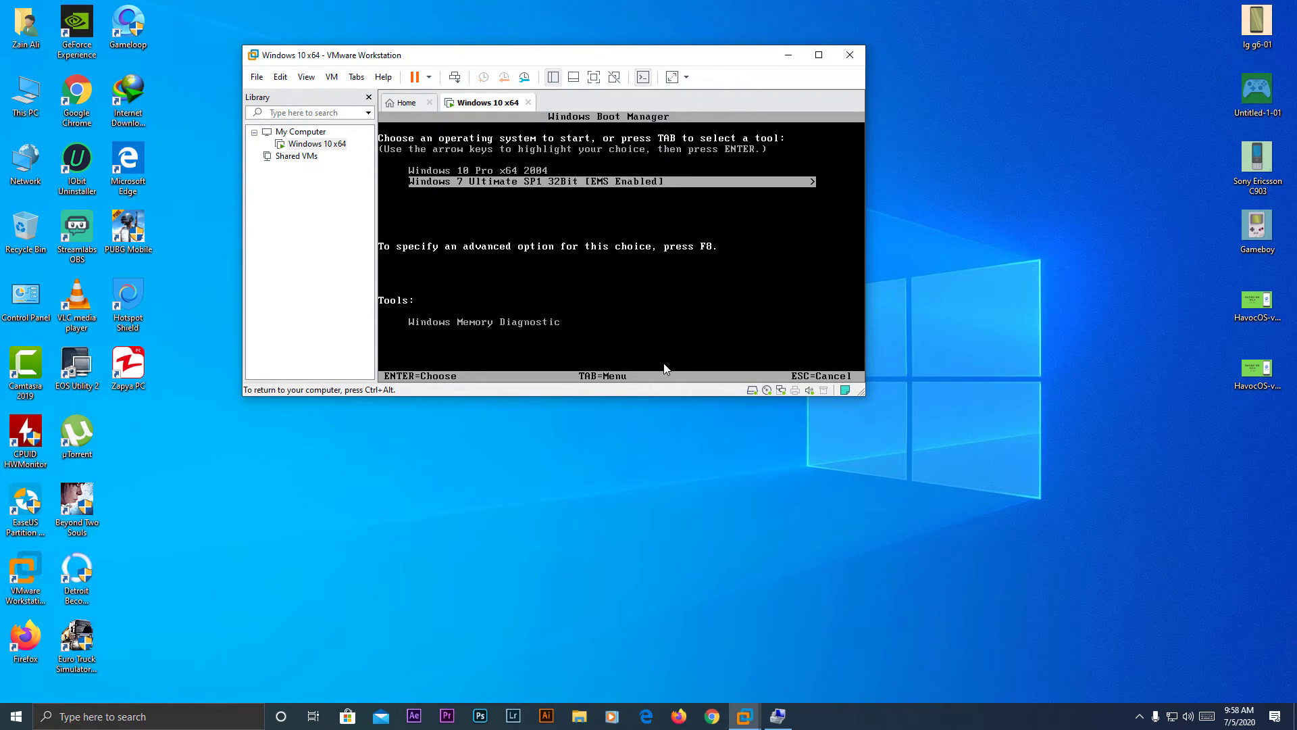
{"action": "key", "text": "Up"}
{"action": "key", "text": "Down"}
{"action": "key", "text": "Up"}
{"action": "key", "text": "Down"}
{"action": "key", "text": "Up"}
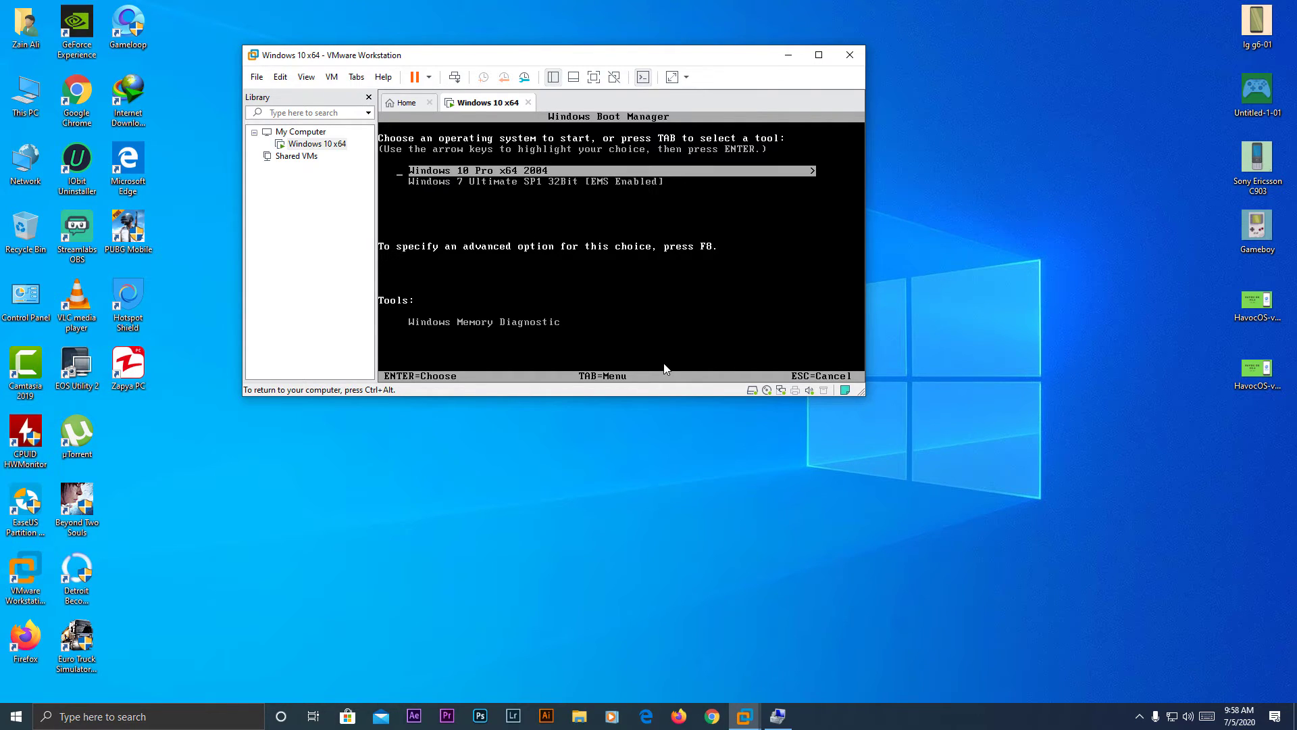
{"action": "key", "text": "Down"}
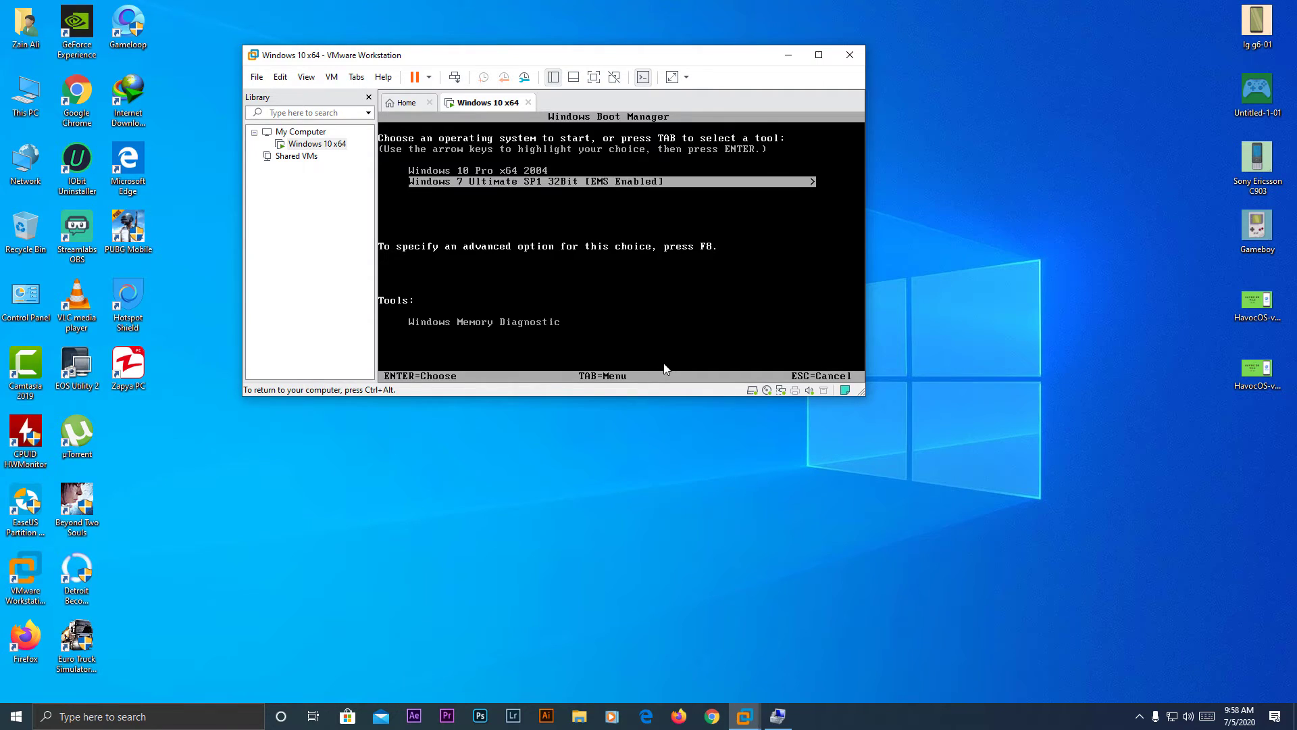
{"action": "key", "text": "Up"}
{"action": "key", "text": "Down"}
{"action": "key", "text": "Up"}
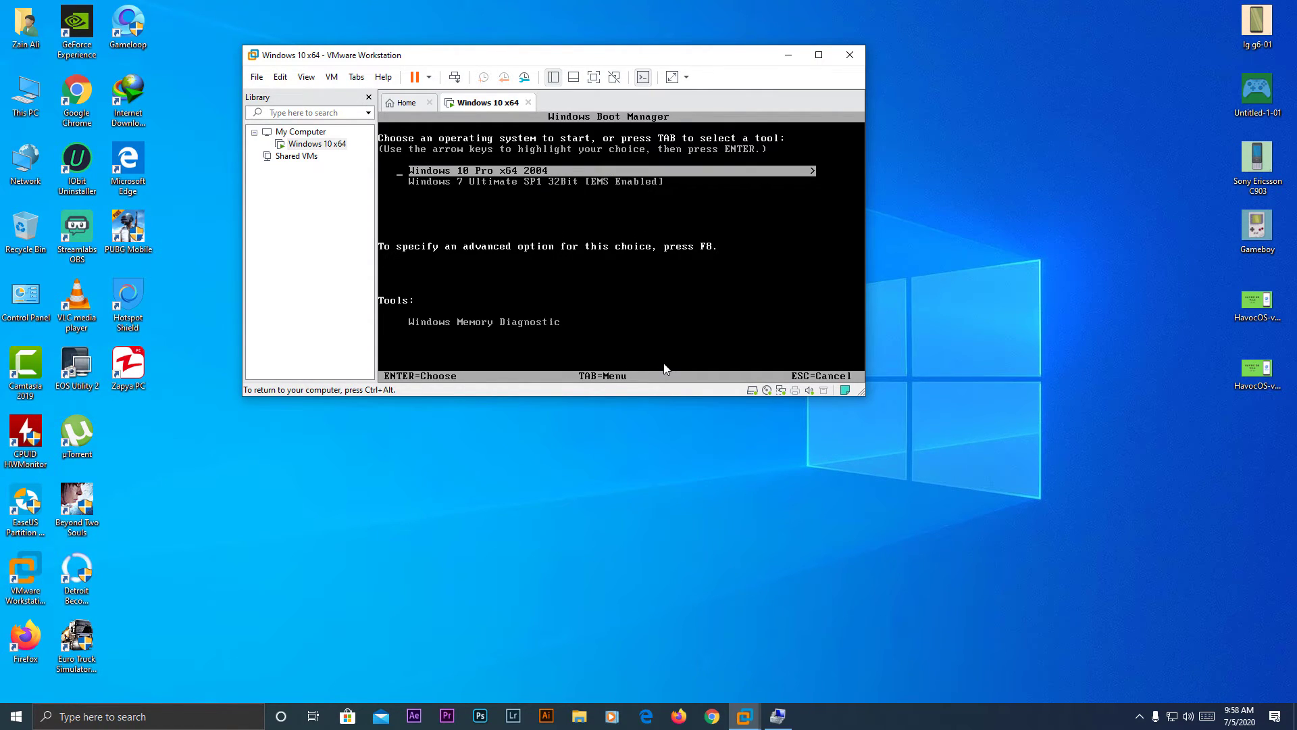
{"action": "key", "text": "Return"}
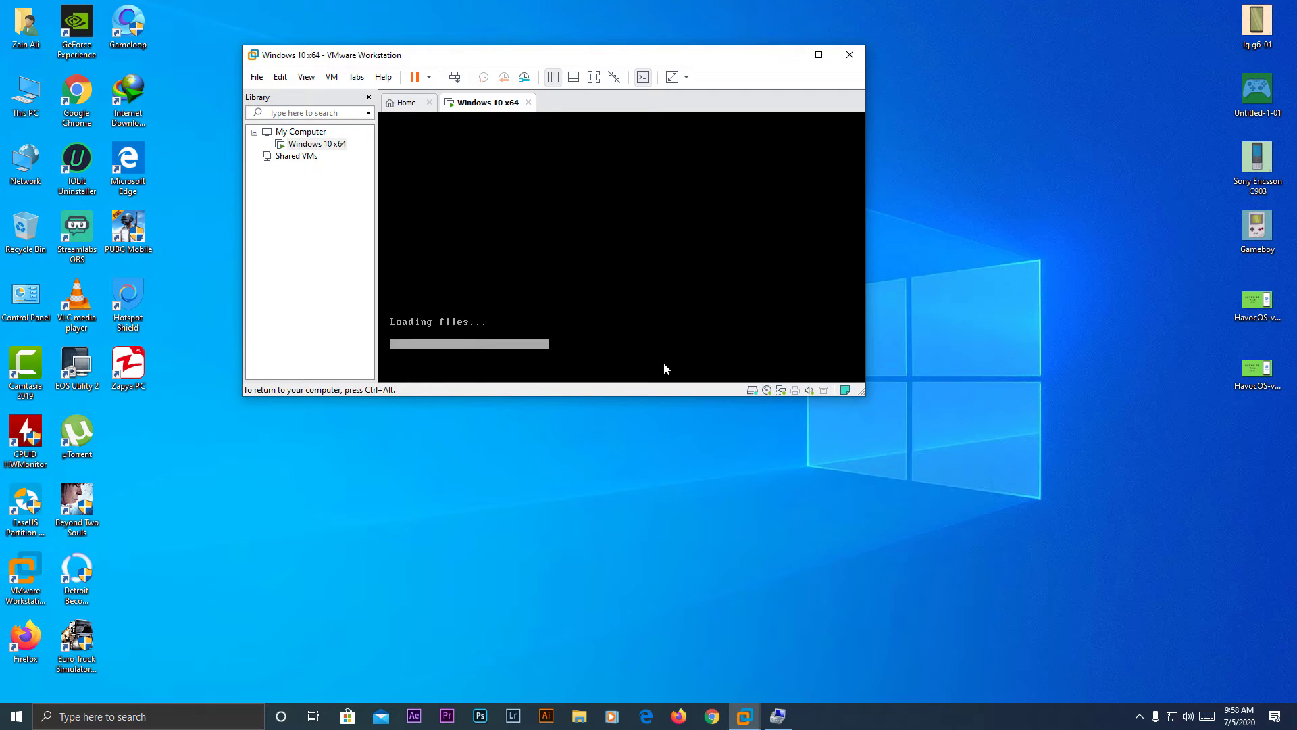
Step: Release input to the host with Ctrl+Alt and maximise the VMware window
{"action": "key", "text": "ctrl+alt"}
{"action": "key", "text": "super+Up"}
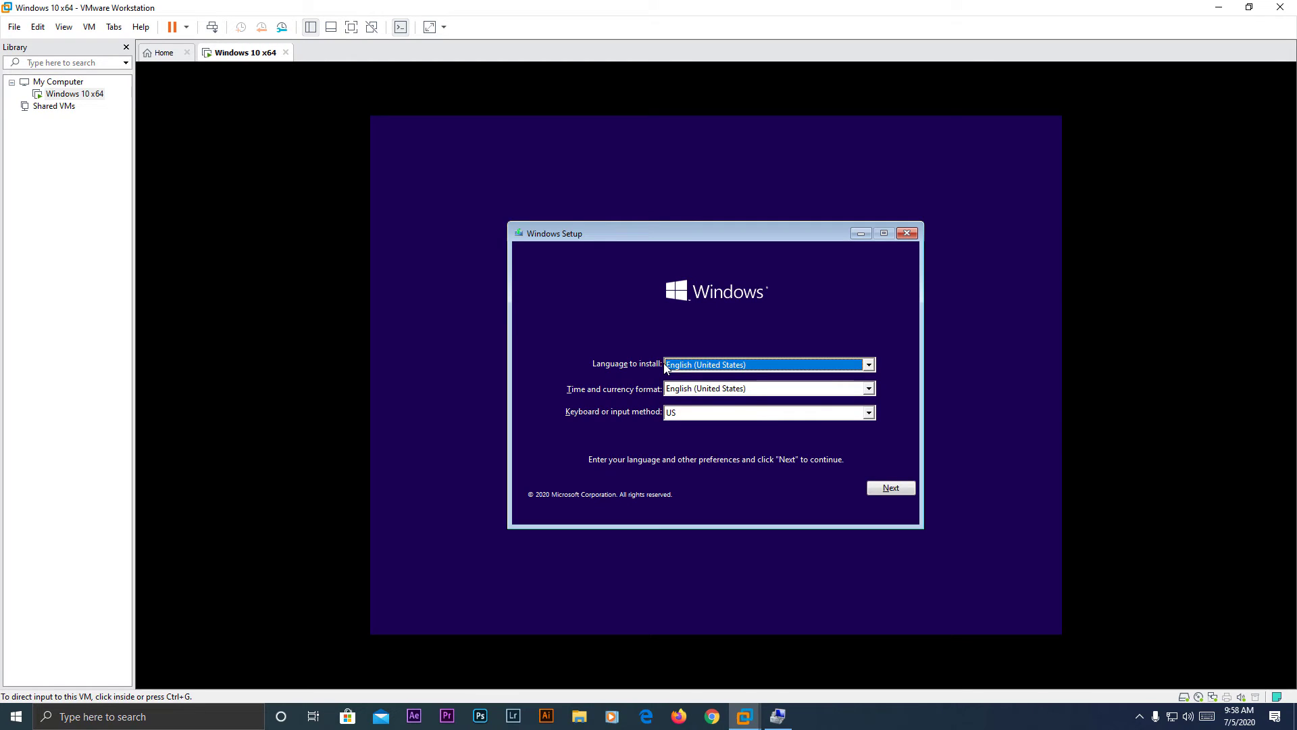
Step: Briefly view the Workstation Home page, then return to the Windows 10 x64 VM
{"action": "key", "text": "ctrl+Tab"}
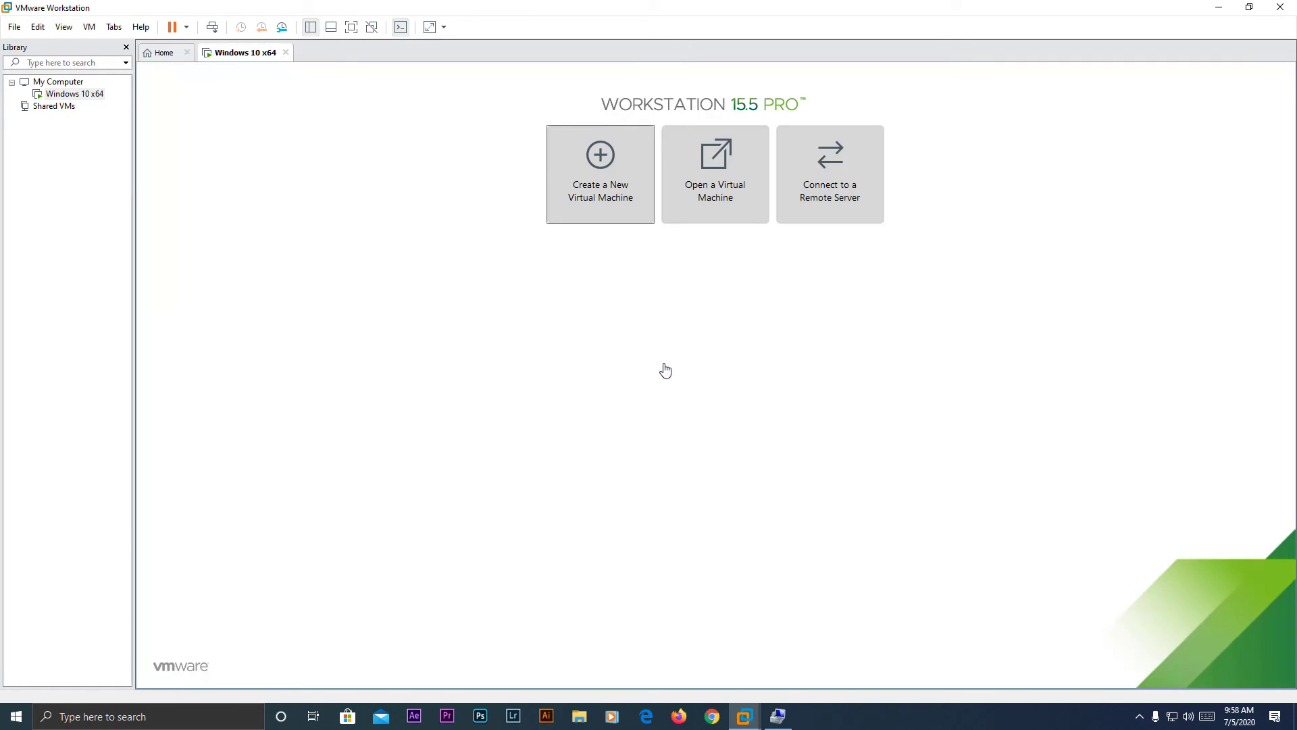
{"action": "left_click", "coordinate": [244, 56]}
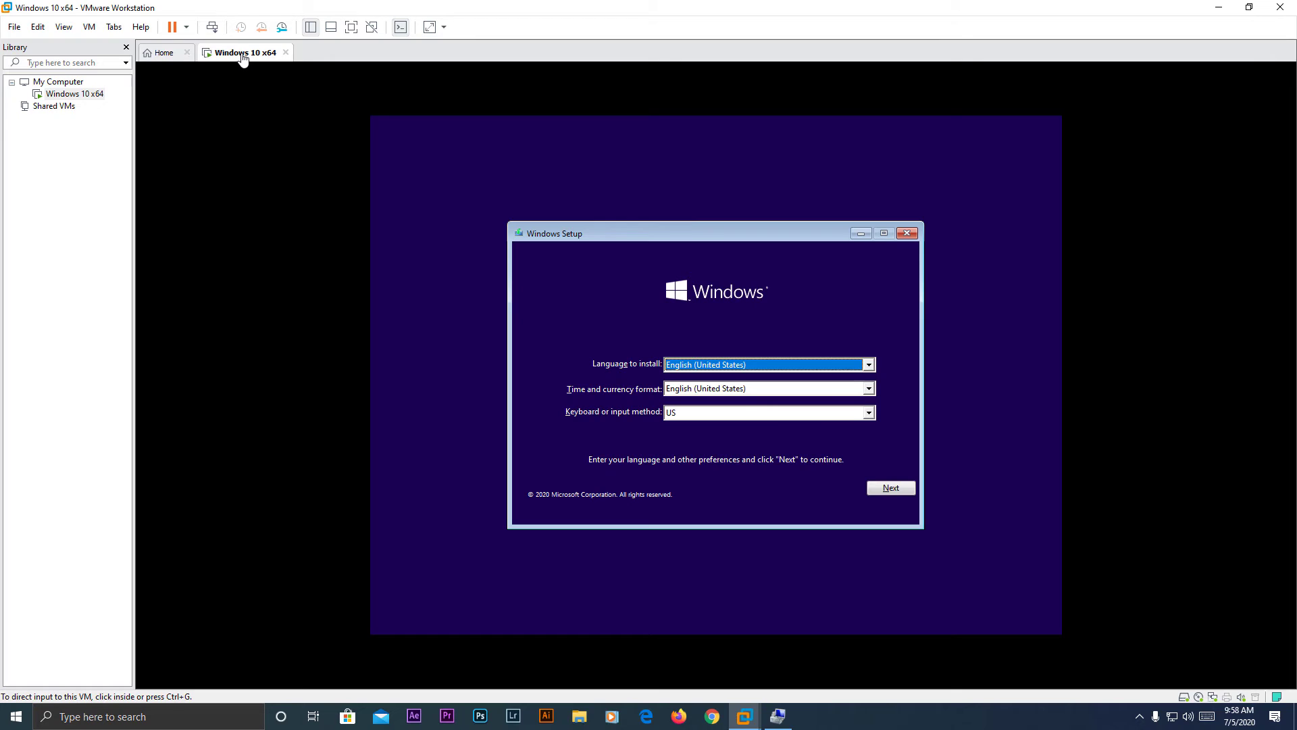